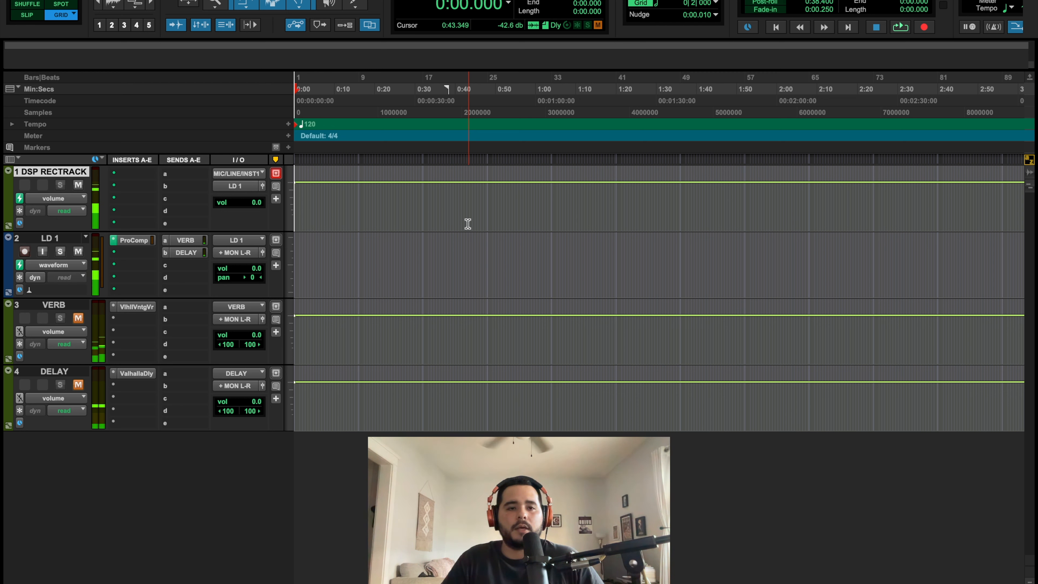
click(64, 173)
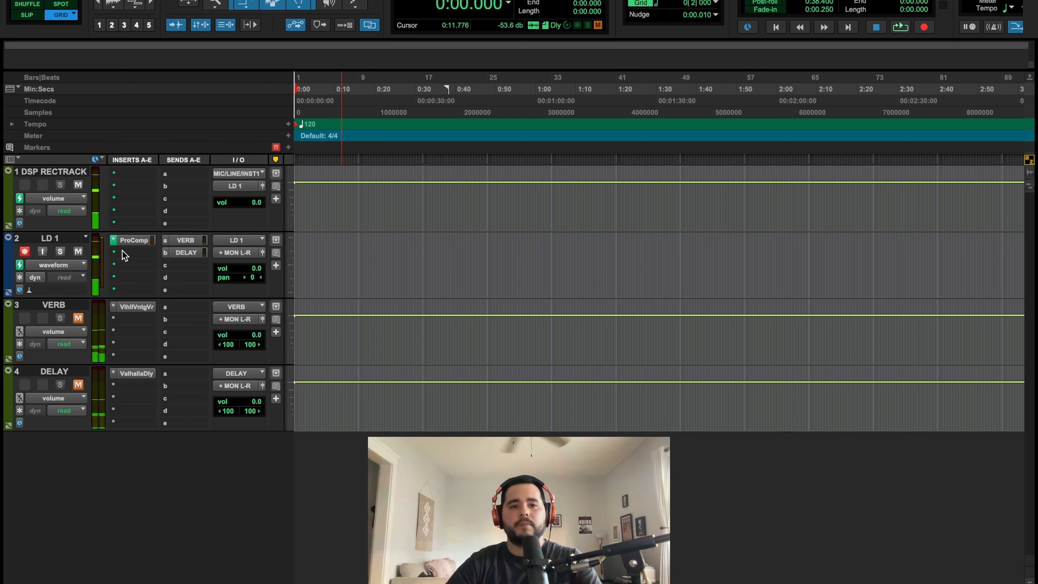
click(222, 225)
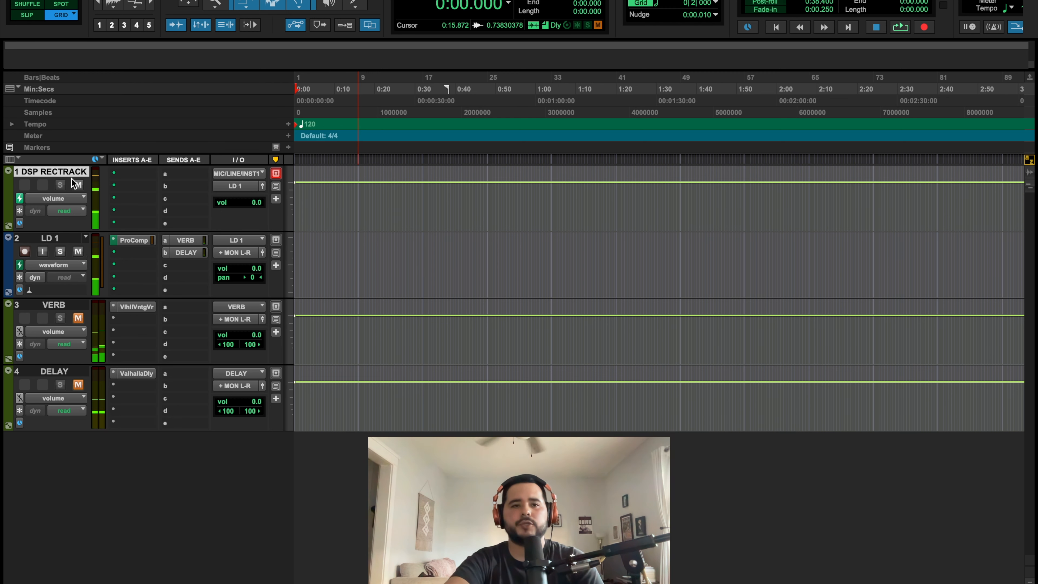
Step: Create two new mono audio tracks directly below the LD 1 track, keeping the samples timebase and default name
click(67, 239)
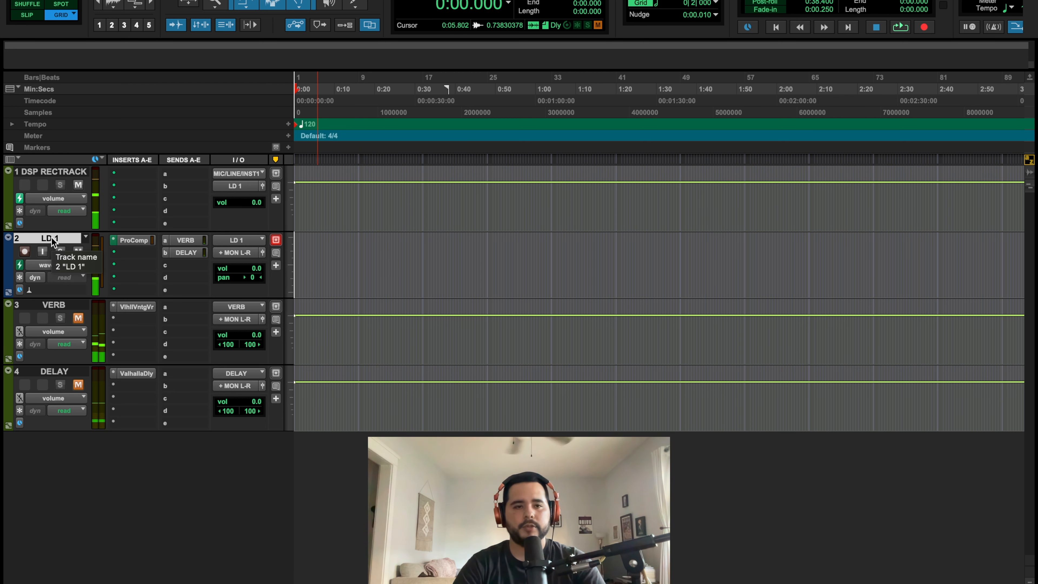
key(shift+super+n)
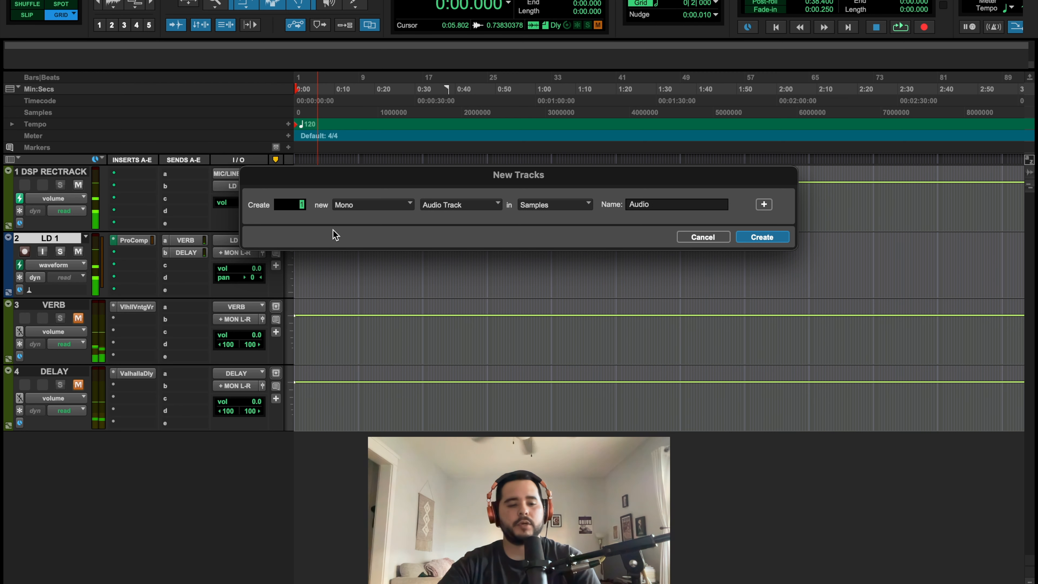
text(2)
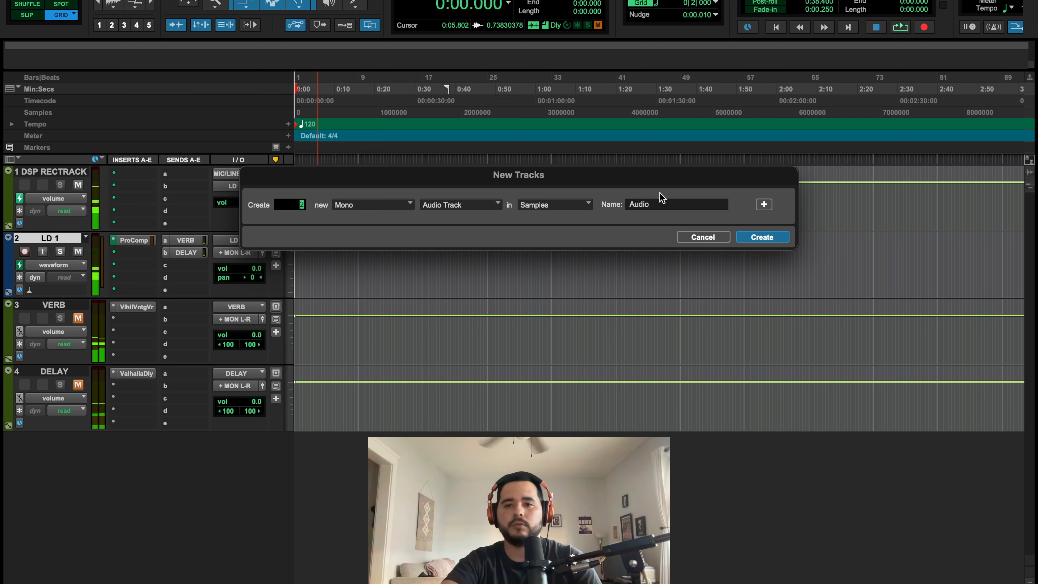
double_click(661, 203)
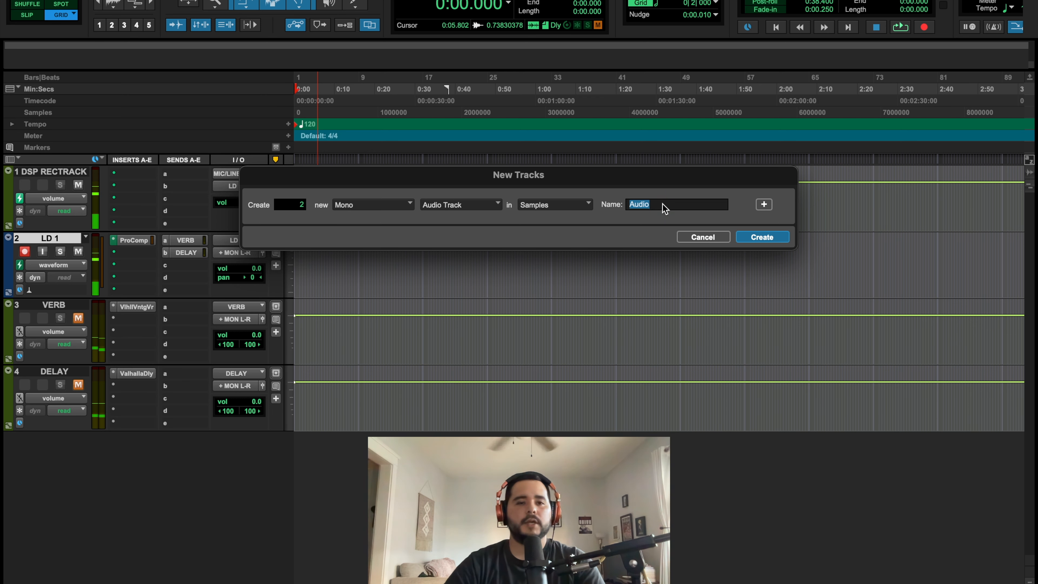
key(Return)
click(25, 251)
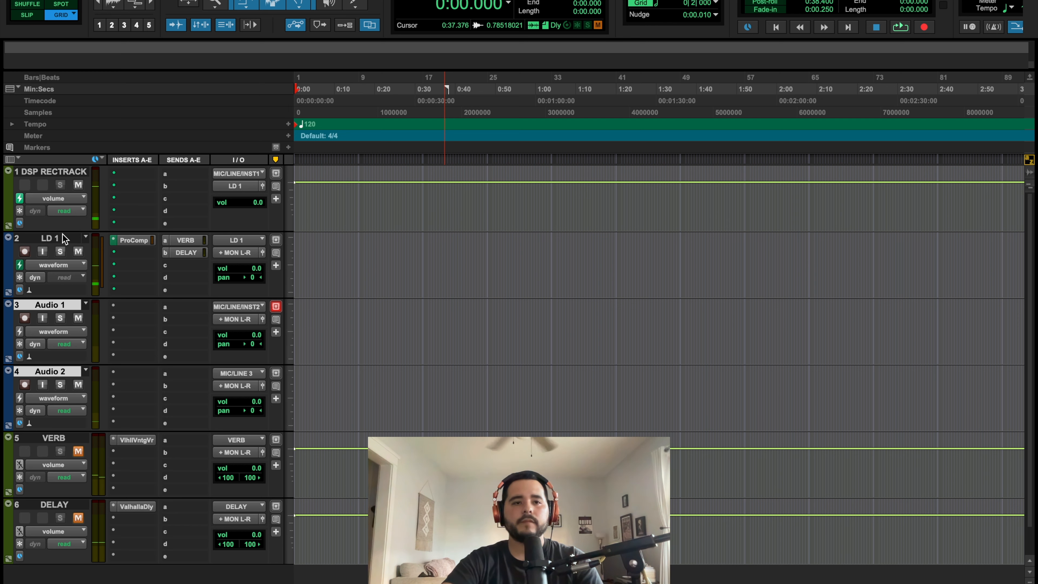
Step: Rename the LD 1 track as REC
double_click(58, 240)
text(REC)
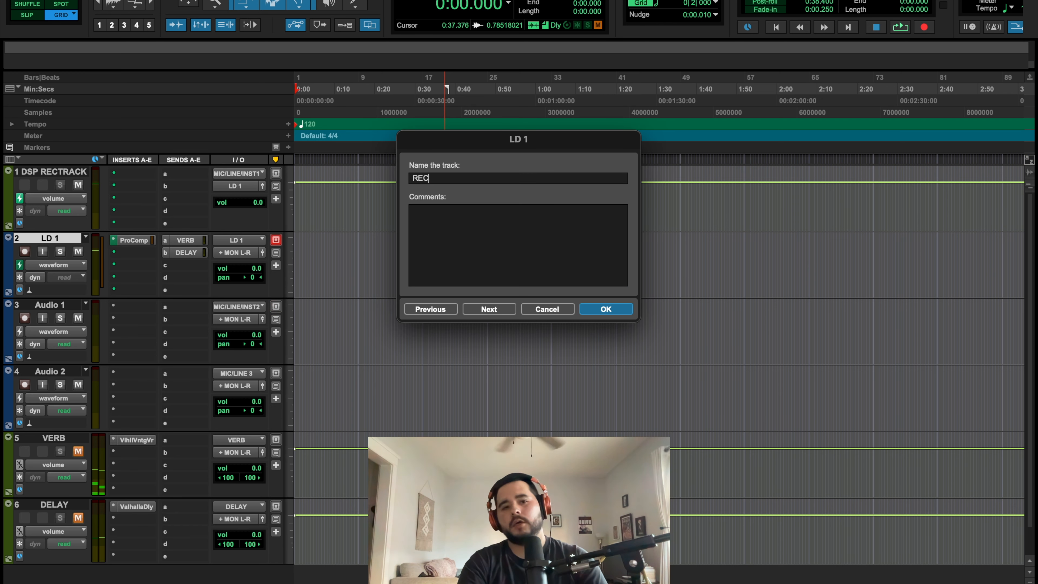
key(Return)
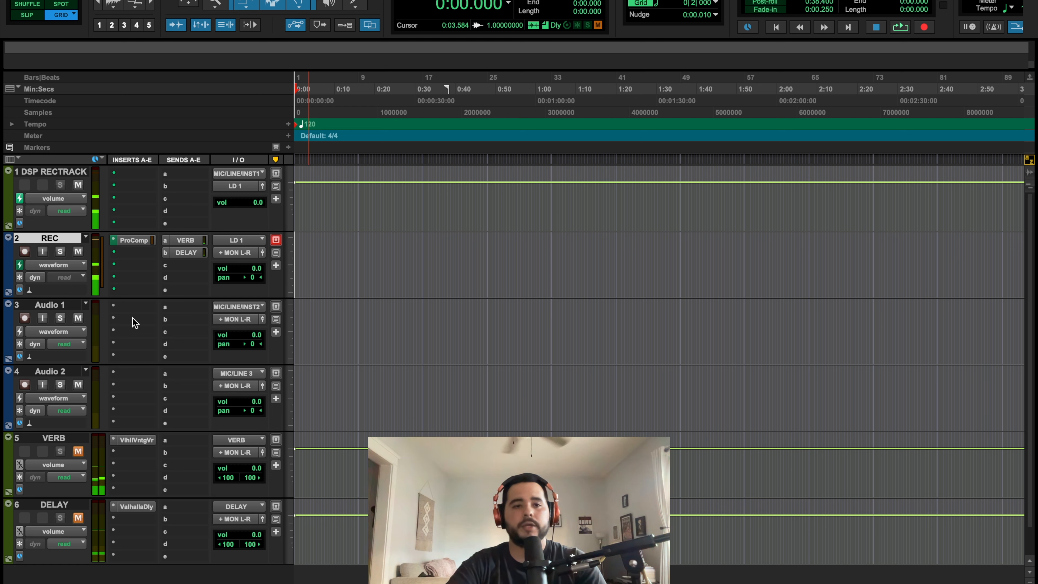
Step: Rename the two new audio tracks below REC as LD 1 and LD 2
double_click(74, 306)
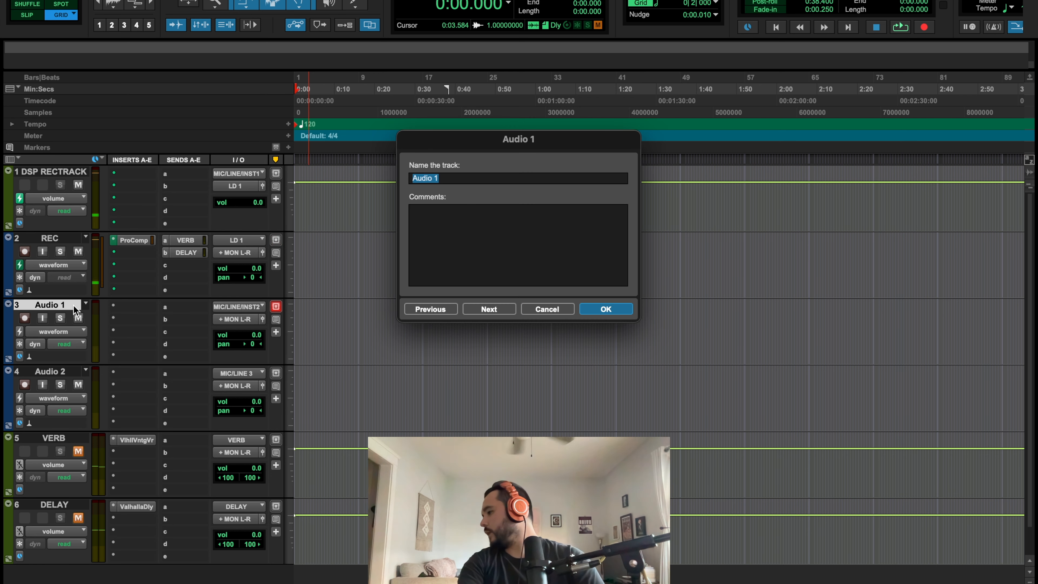
text(LD 1)
key(Return)
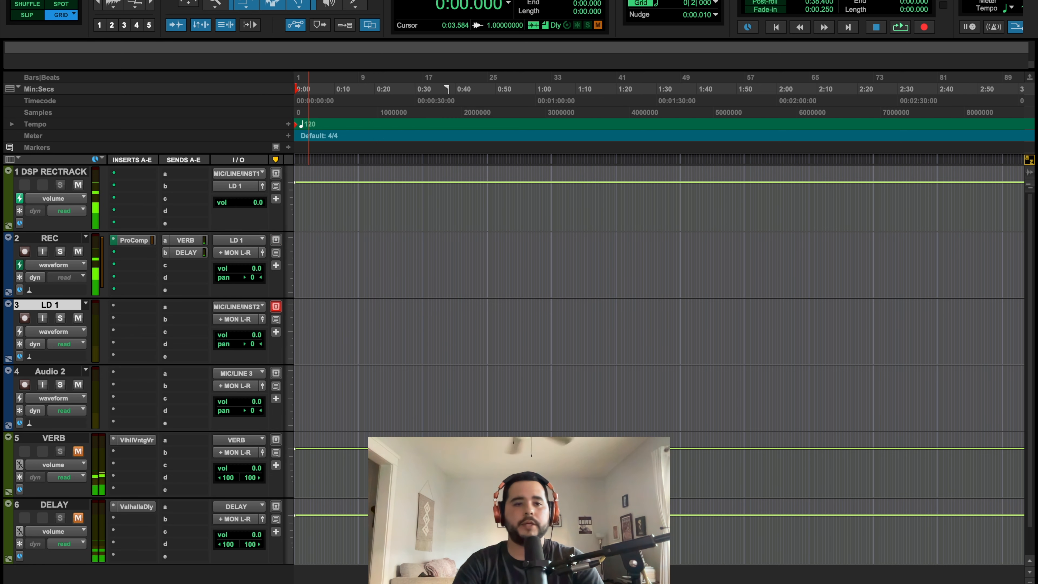
double_click(72, 370)
text(LD 2)
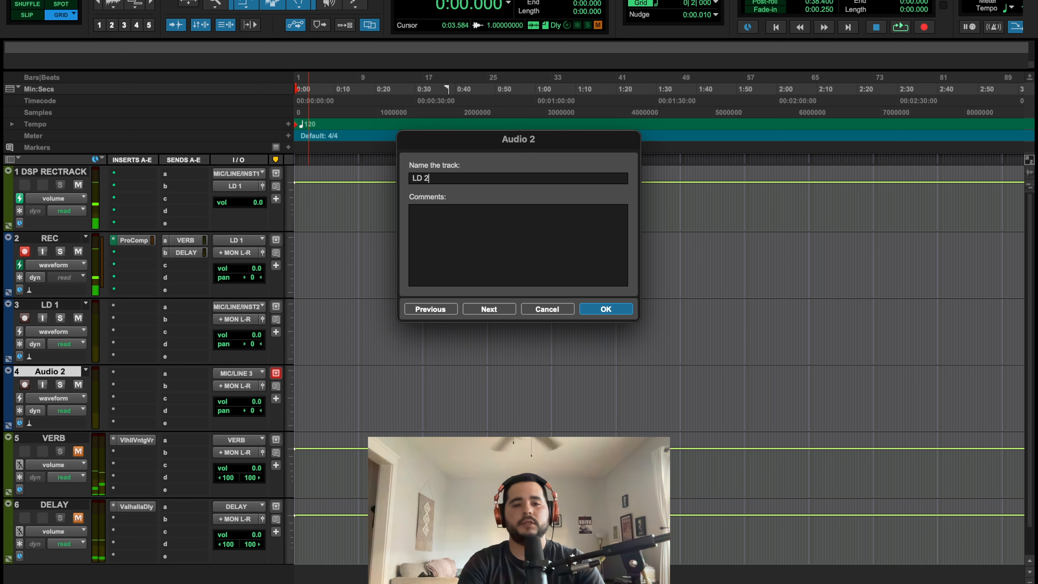
key(Return)
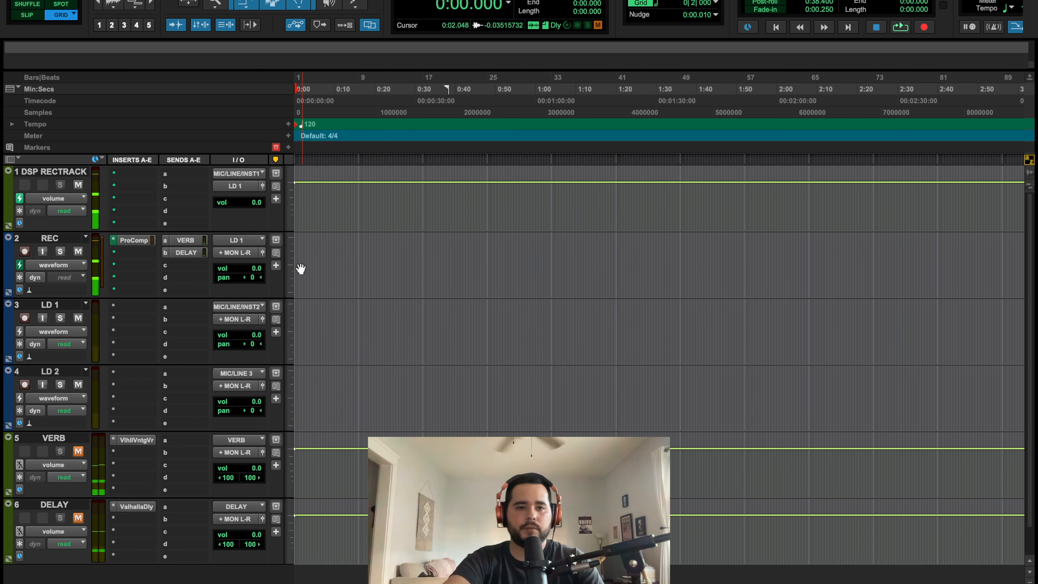
Step: Mark time ranges on the REC track from about 0:01 to 1:06 and from 0:53 to 1:20, and return to the session start
drag(302, 266, 559, 285)
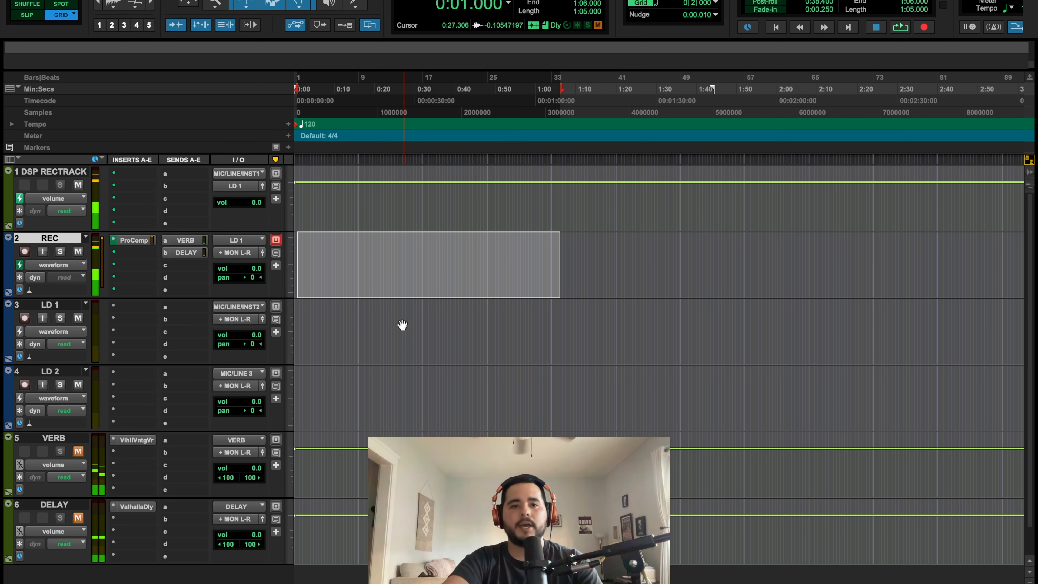
drag(506, 266, 617, 280)
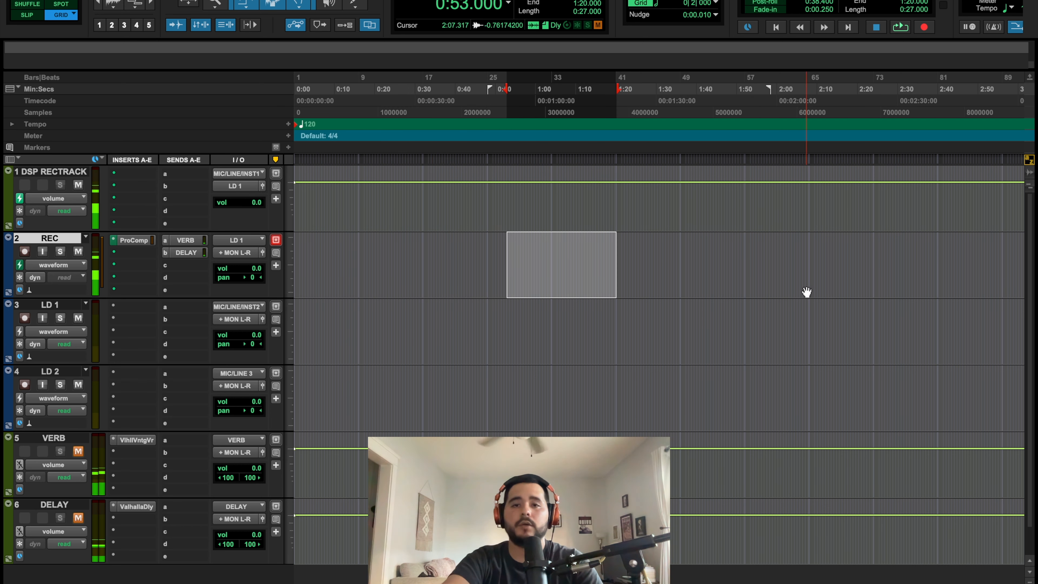
key(shift+r)
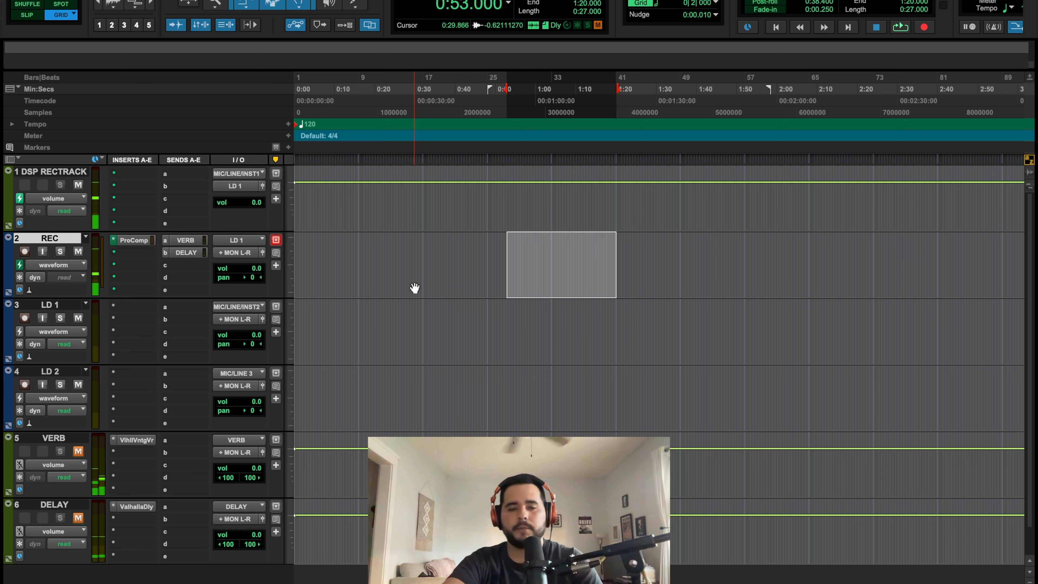
click(306, 271)
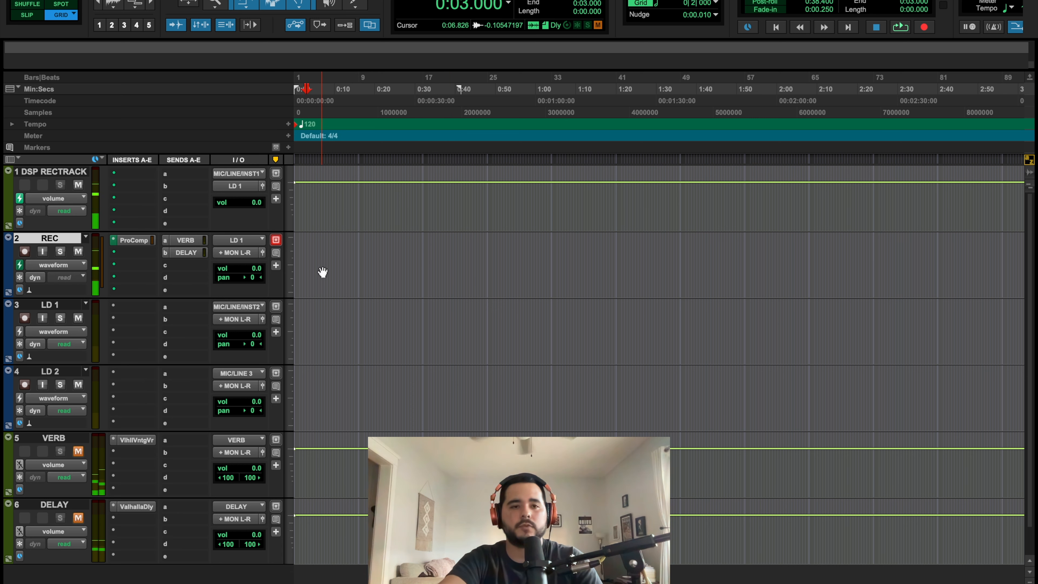
key(Return)
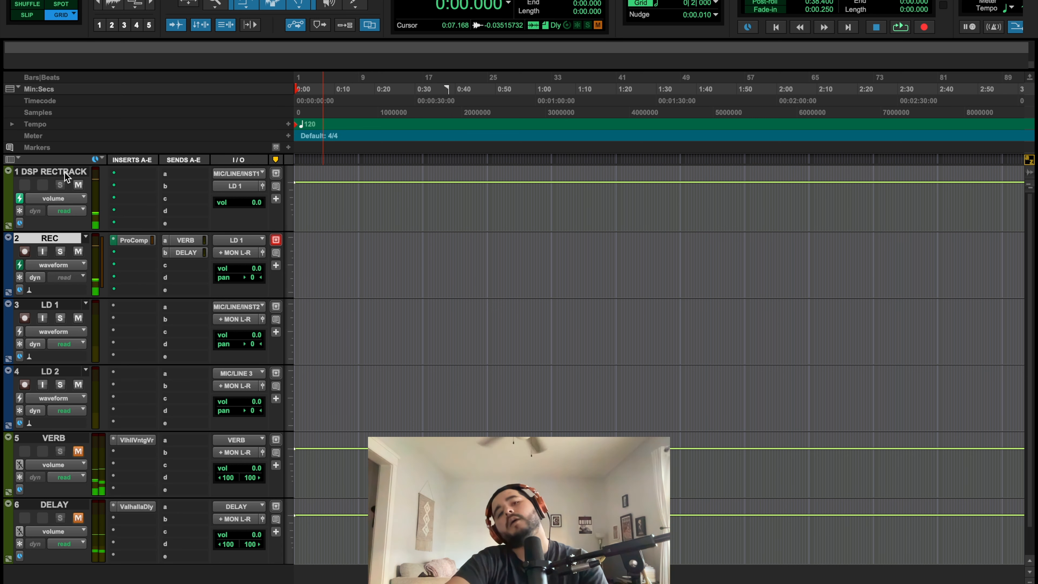
double_click(54, 174)
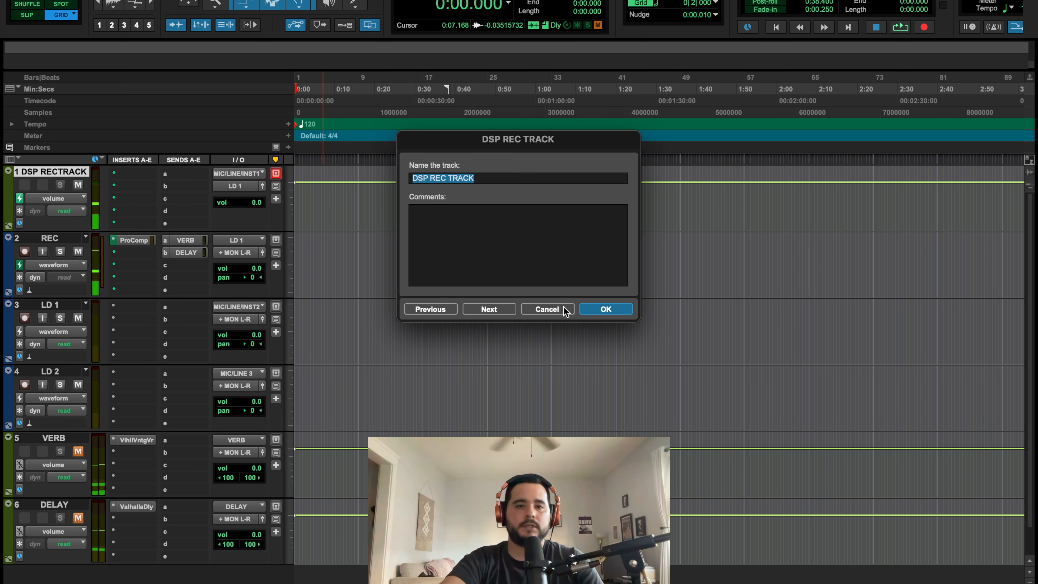
click(564, 310)
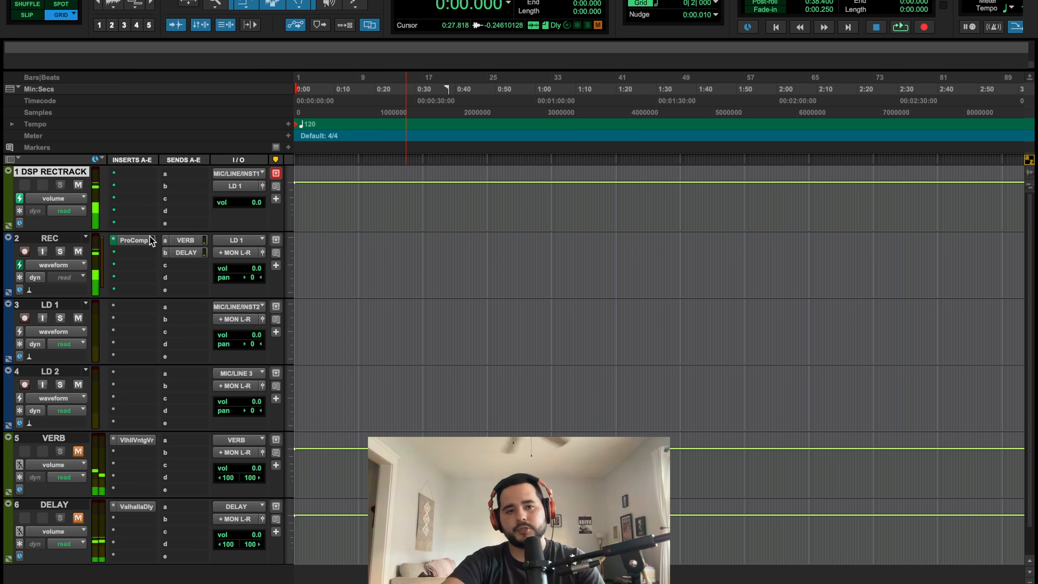
click(56, 238)
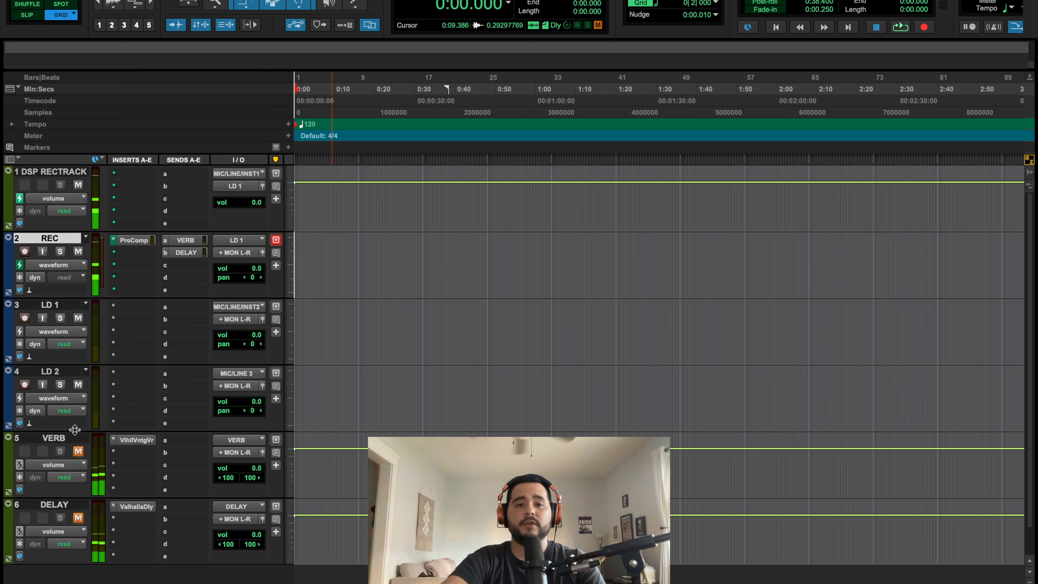
Step: Unmute the VERB track briefly and mute it again
click(78, 451)
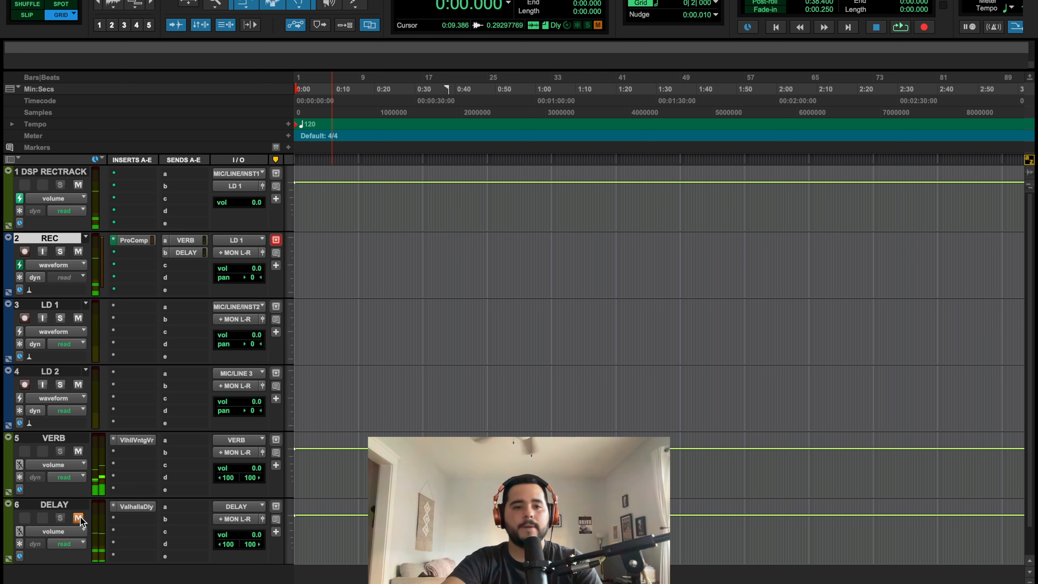
click(79, 452)
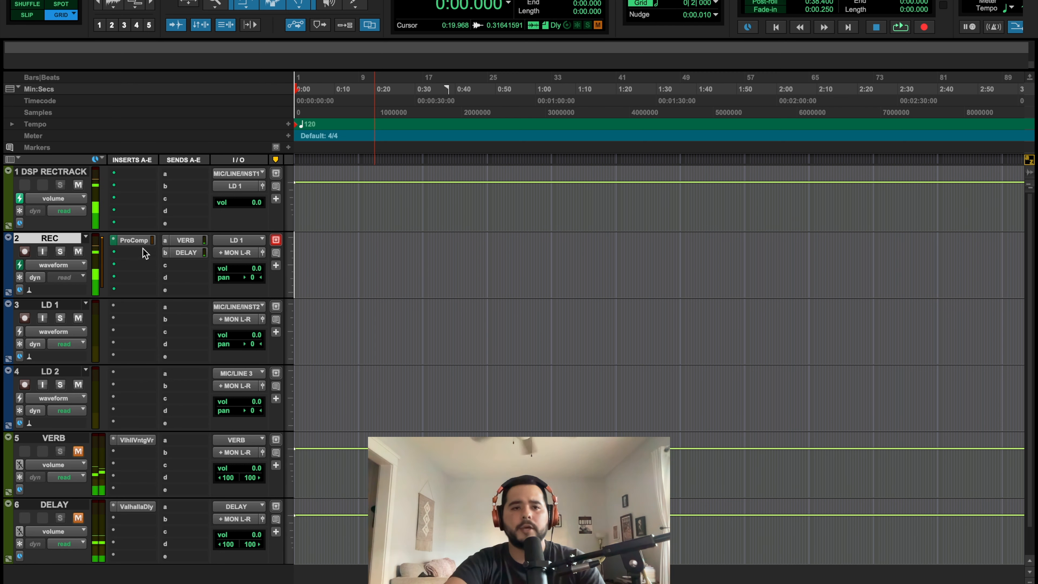
Step: Insert Avid's mono BF-2A DSP compressor in the first insert slot of DSP REC TRACK
click(126, 174)
click(127, 175)
mouse_move(164, 174)
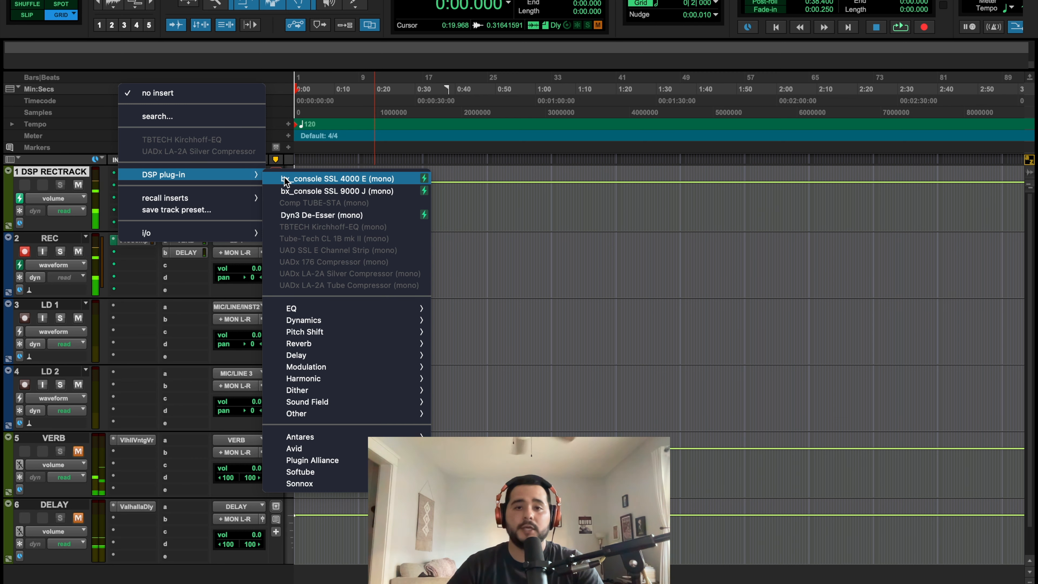
click(285, 180)
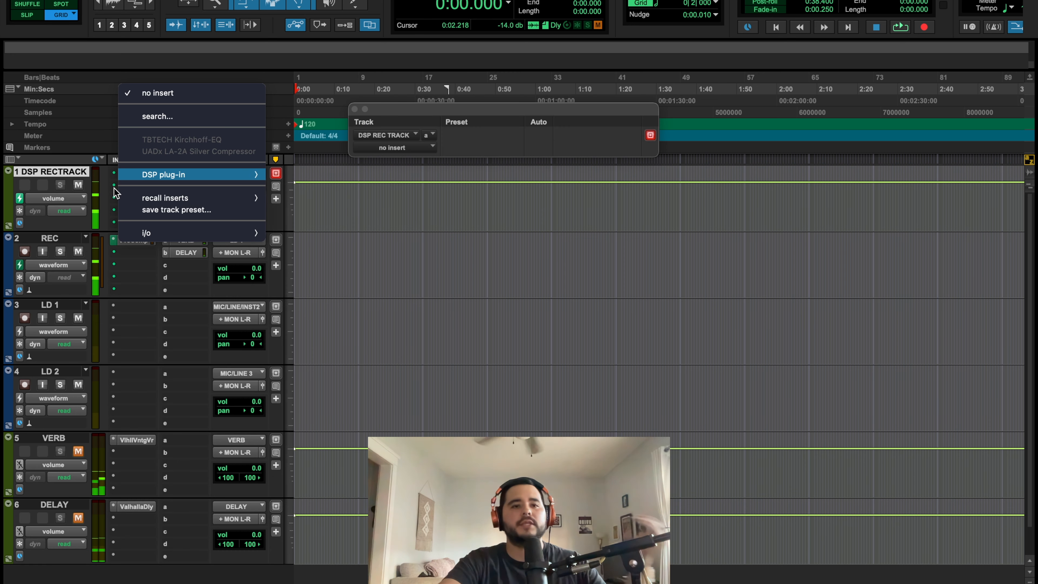
mouse_move(209, 175)
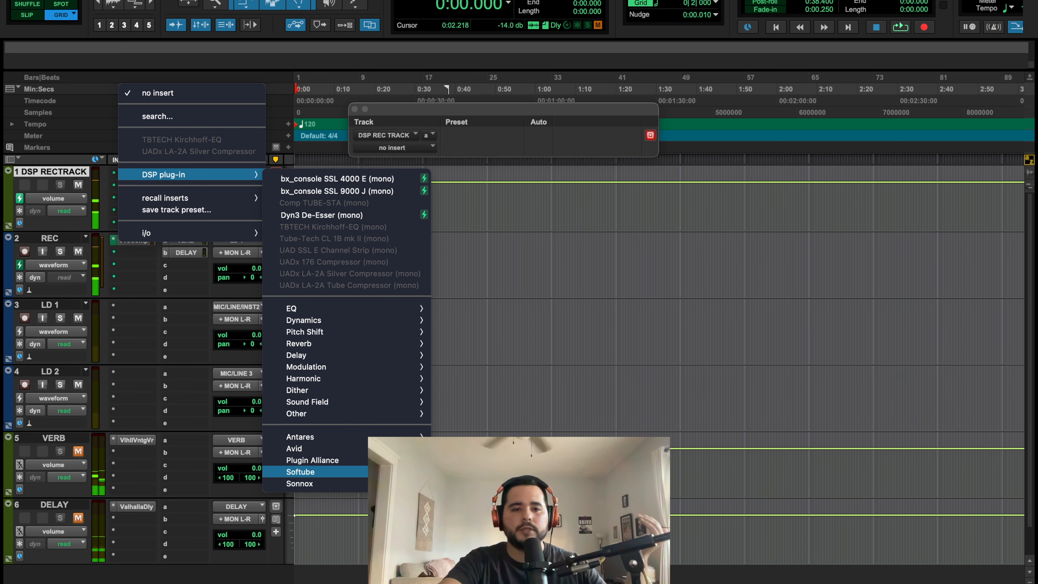
mouse_move(311, 448)
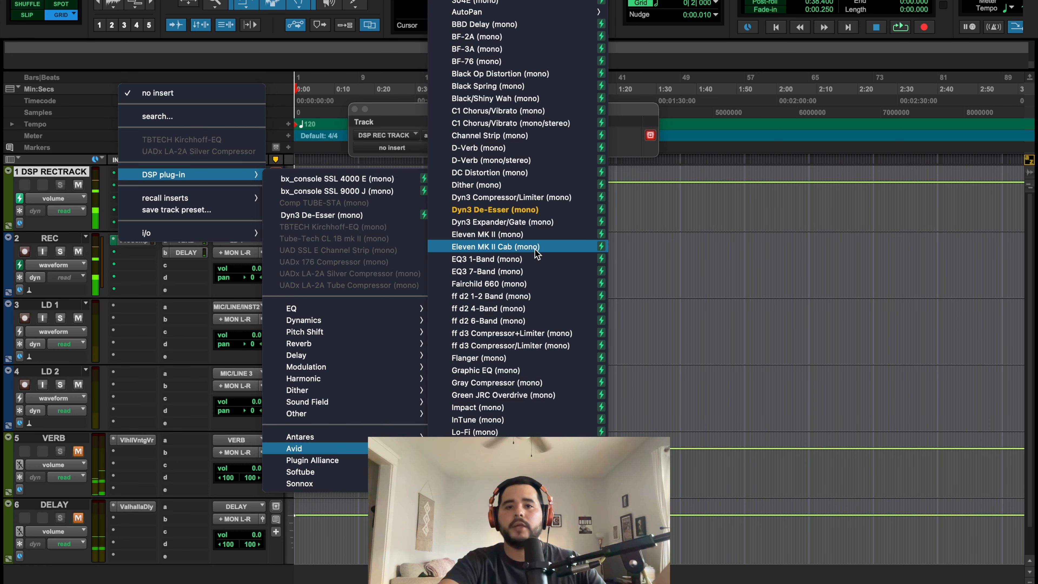
click(502, 37)
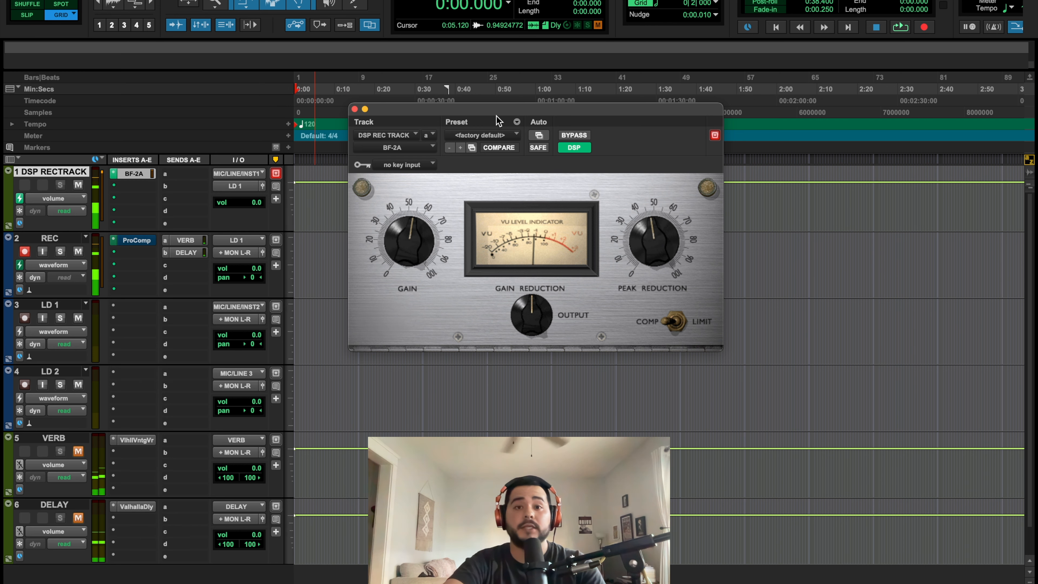
drag(496, 117, 466, 112)
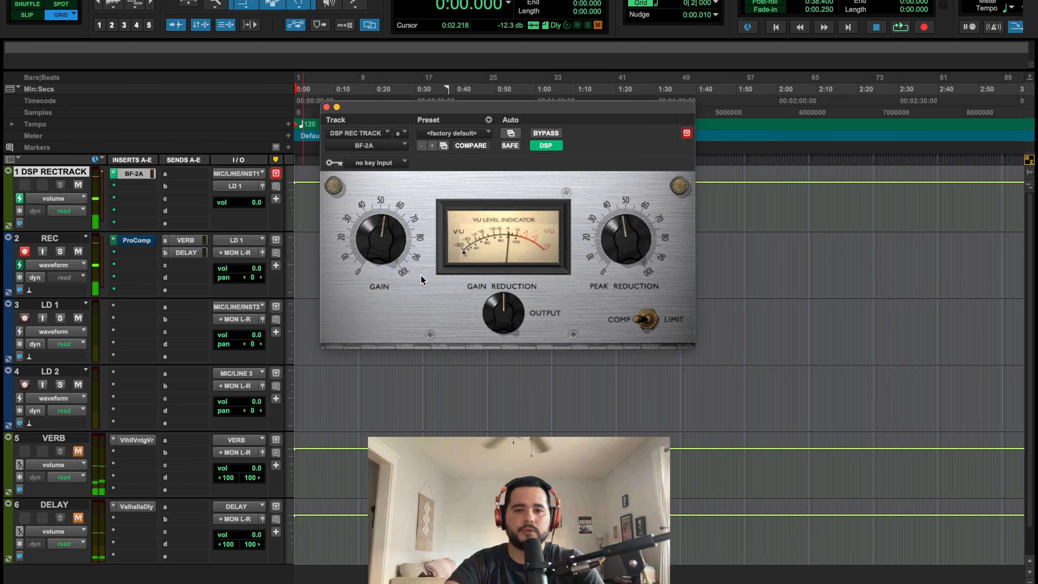
Step: Add the mono Pultec EQP-1A equalizer to the second insert slot of DSP REC TRACK
click(141, 191)
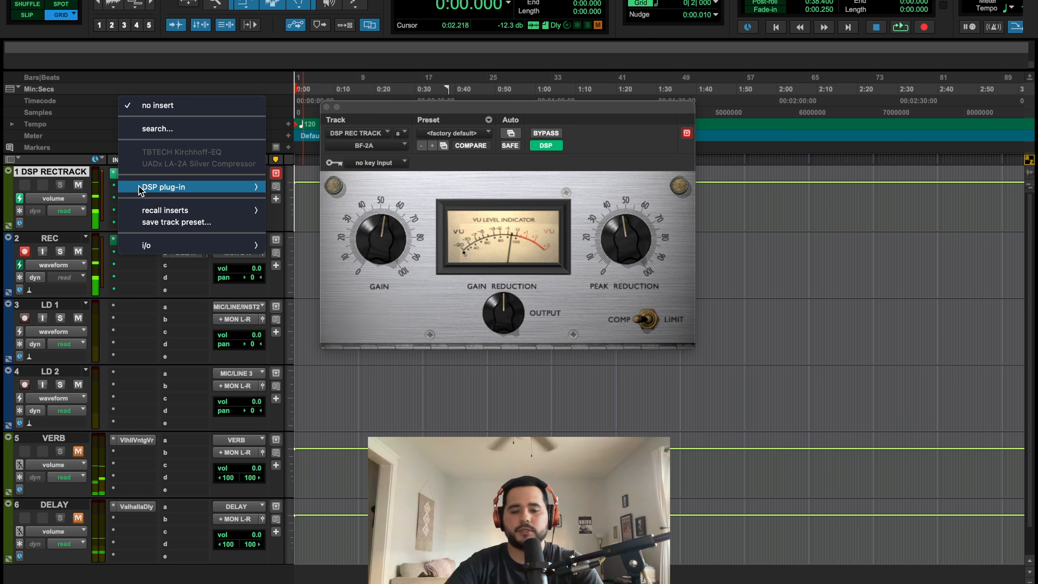
text(PULT)
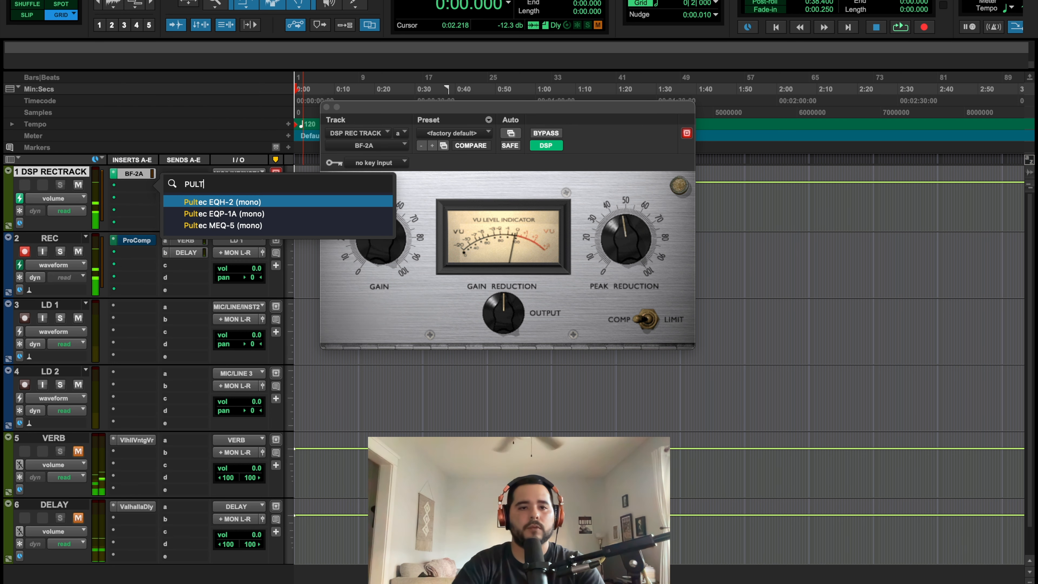
key(Down)
key(Return)
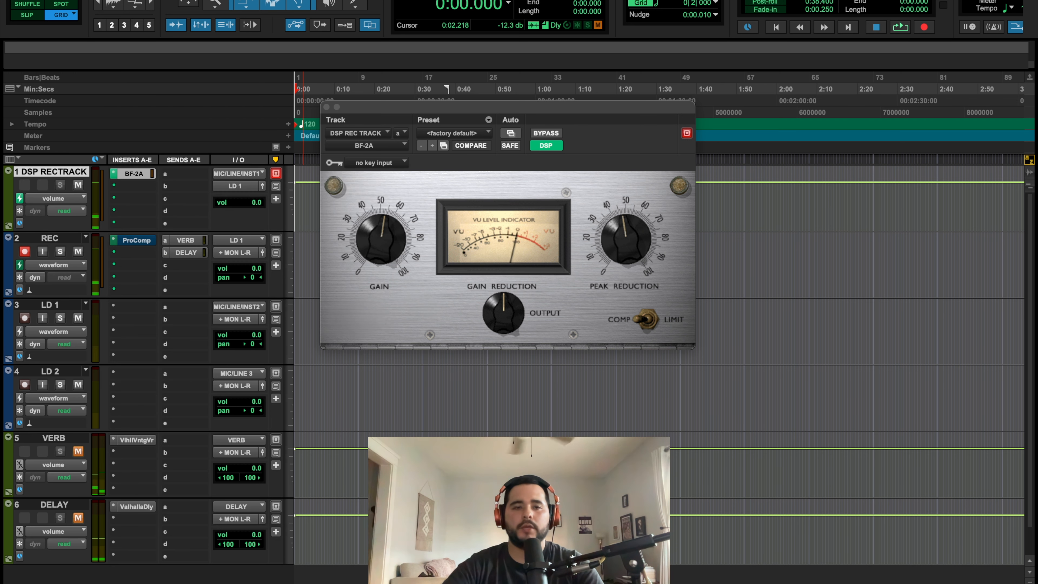
Step: Add the Dyn3 De-Esser to the third insert slot of DSP REC TRACK
click(146, 199)
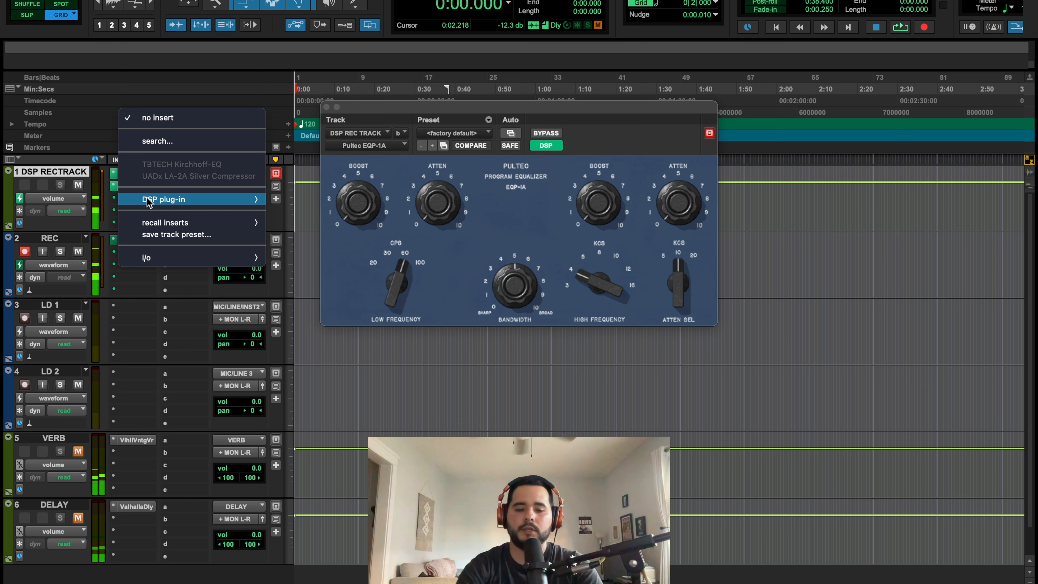
text(DYU)
key(BackSpace)
text(N)
key(BackSpace)
key(BackSpace)
key(BackSpace)
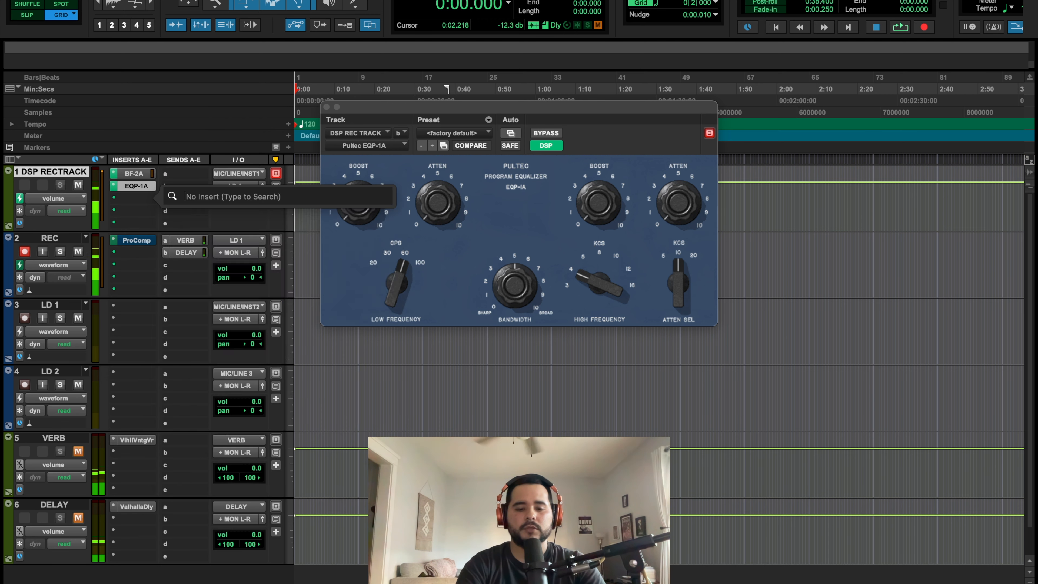
text(DYN)
key(Return)
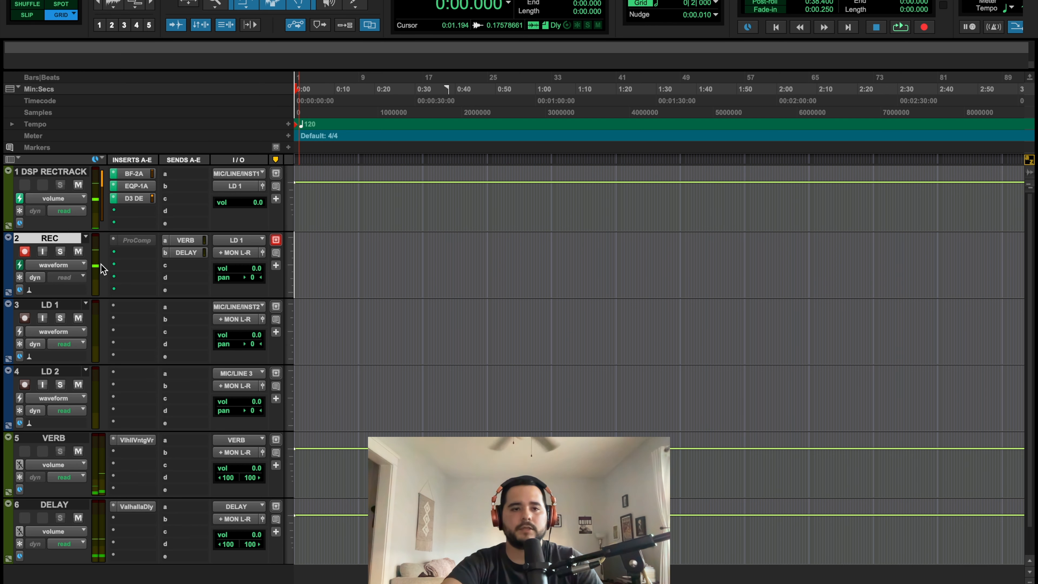
Step: Record a test vocal take on the REC track
key(super+space)
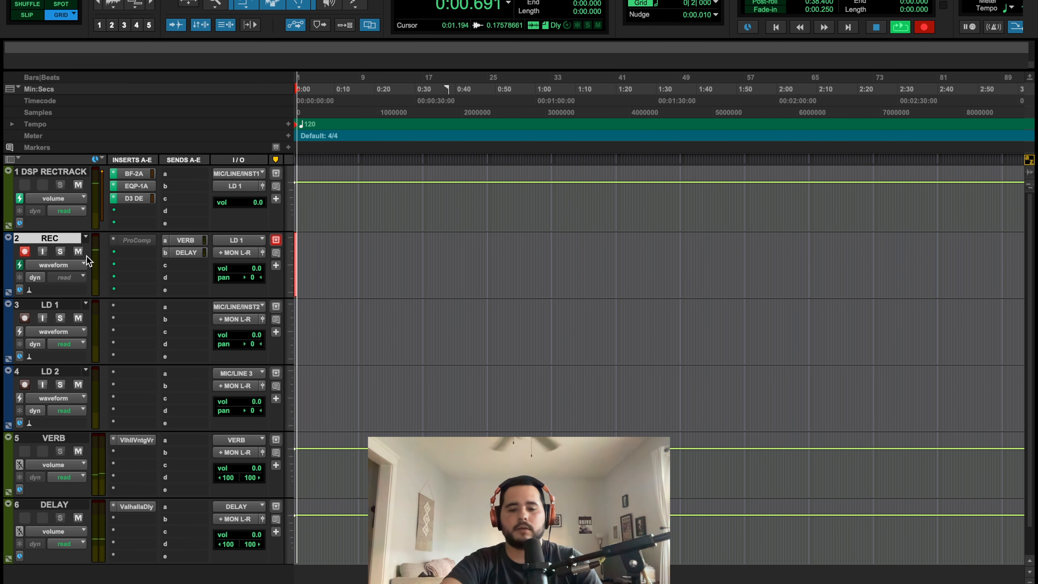
key(t)
key(t)
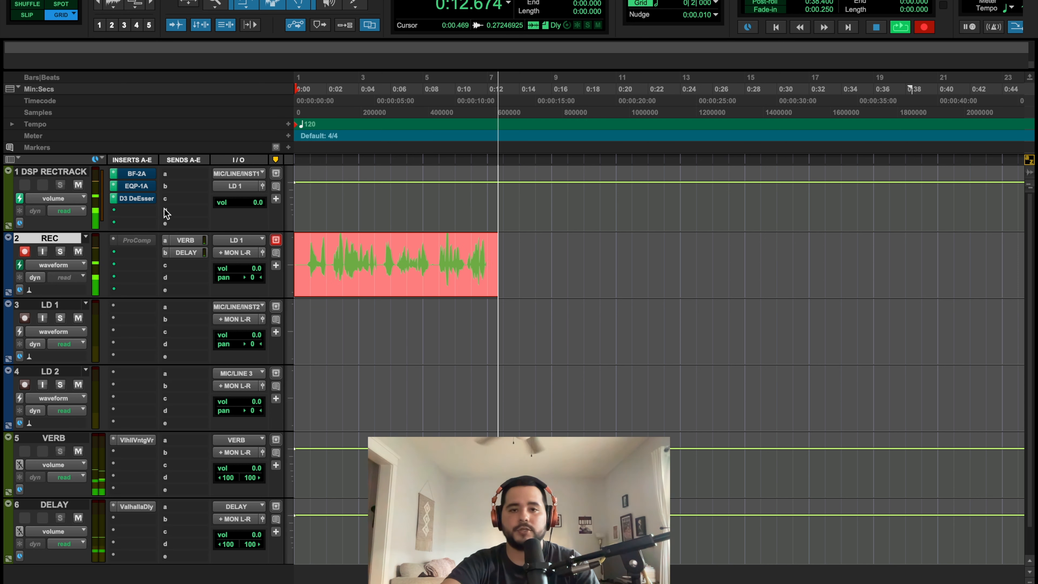
Step: Open the BF-2A on DSP REC TRACK and sweep its gain down and back up to about 50 while recording
click(141, 174)
drag(408, 100, 734, 50)
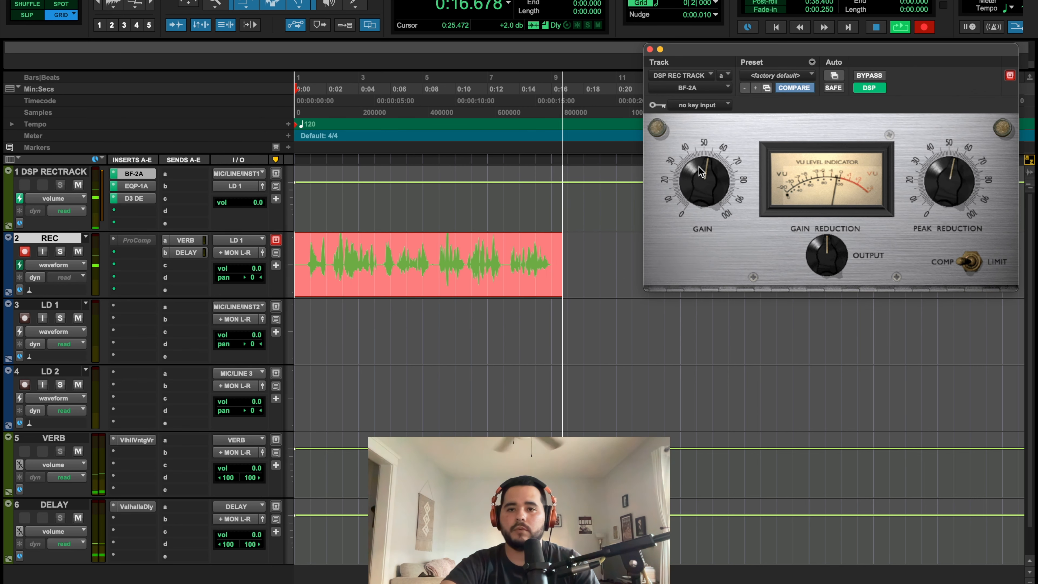
drag(700, 171, 702, 352)
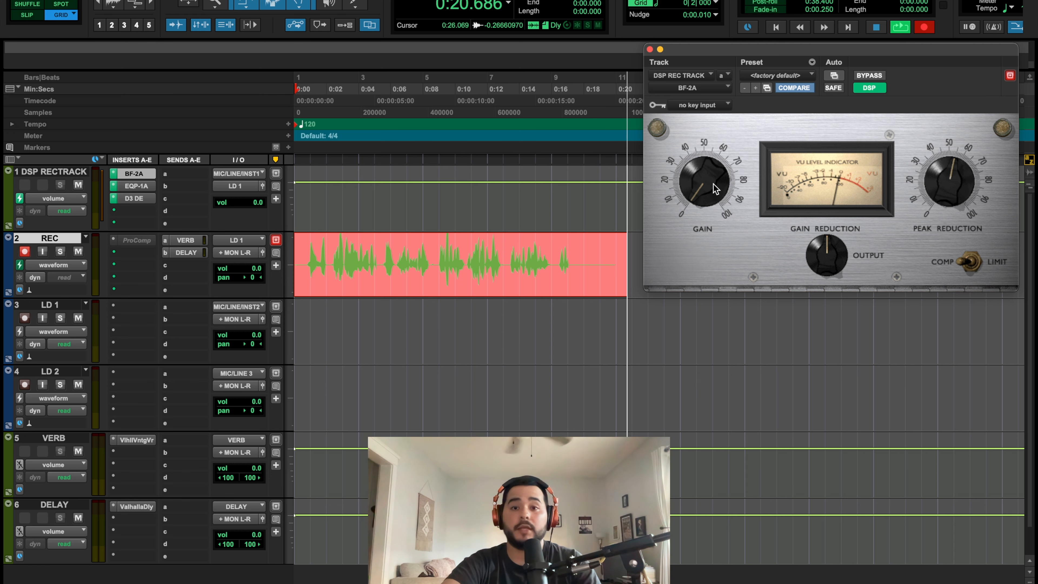
drag(715, 167, 732, 131)
Step: Raise the BF-2A's peak reduction to near maximum and bring it back to about 50
drag(748, 48, 182, 68)
drag(365, 220, 395, 207)
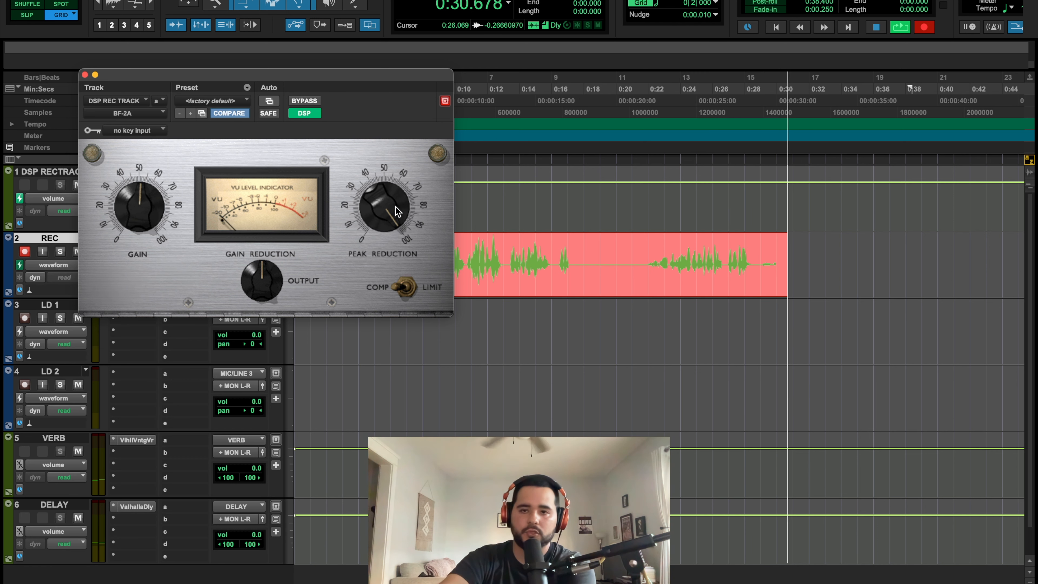
drag(396, 207, 379, 283)
Step: Mute the VERB and DELAY tracks
click(78, 451)
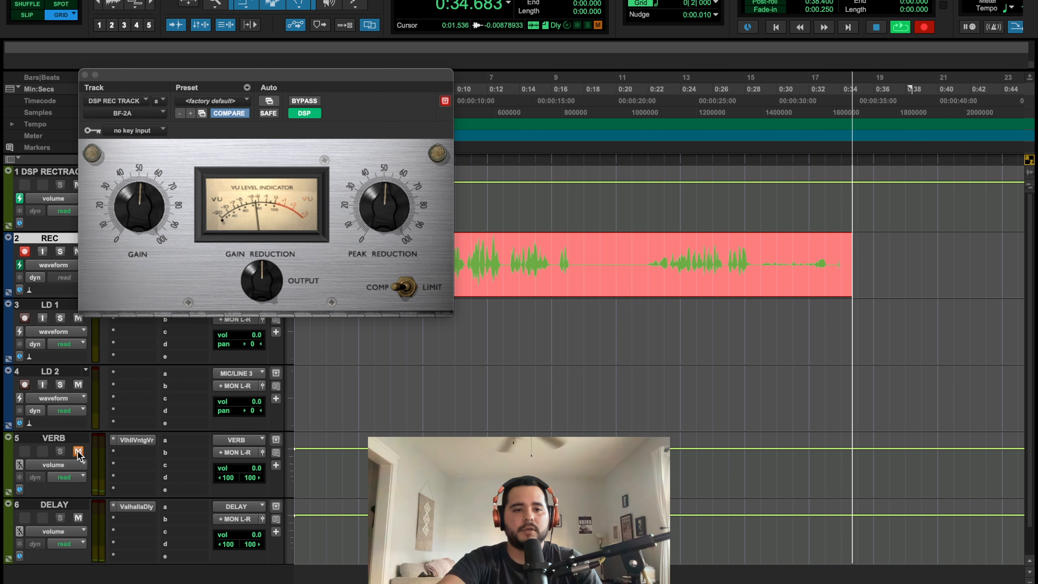
click(78, 518)
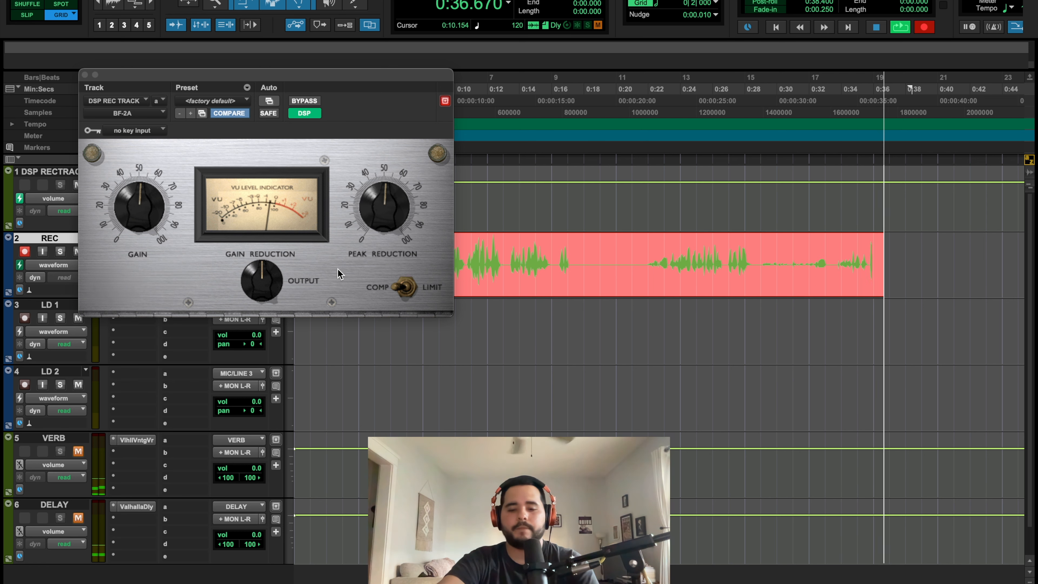
Step: Raise the BF-2A's peak reduction above its midpoint and lower it again to compare the compression
key(r)
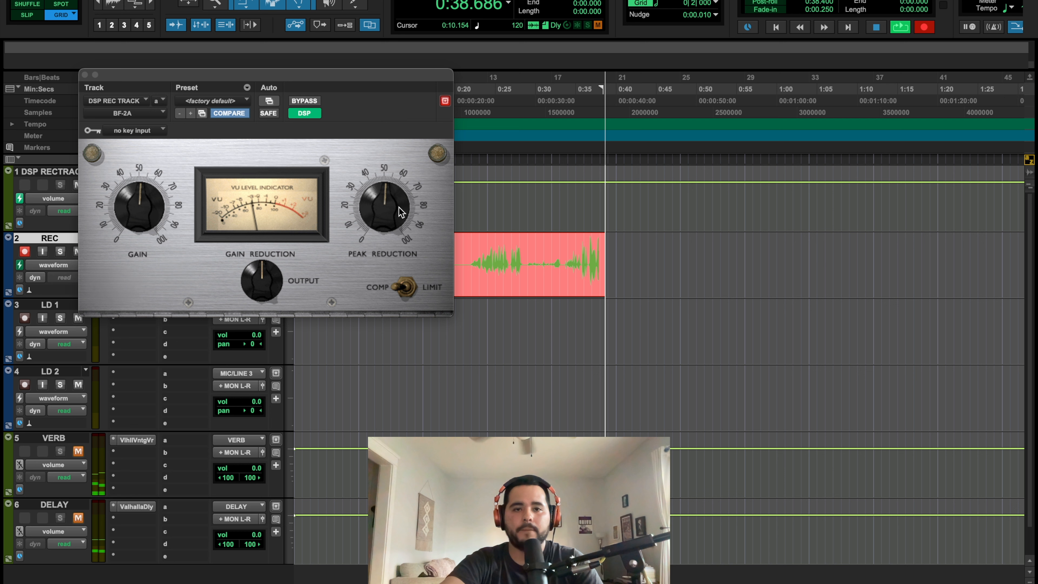
drag(386, 207, 390, 185)
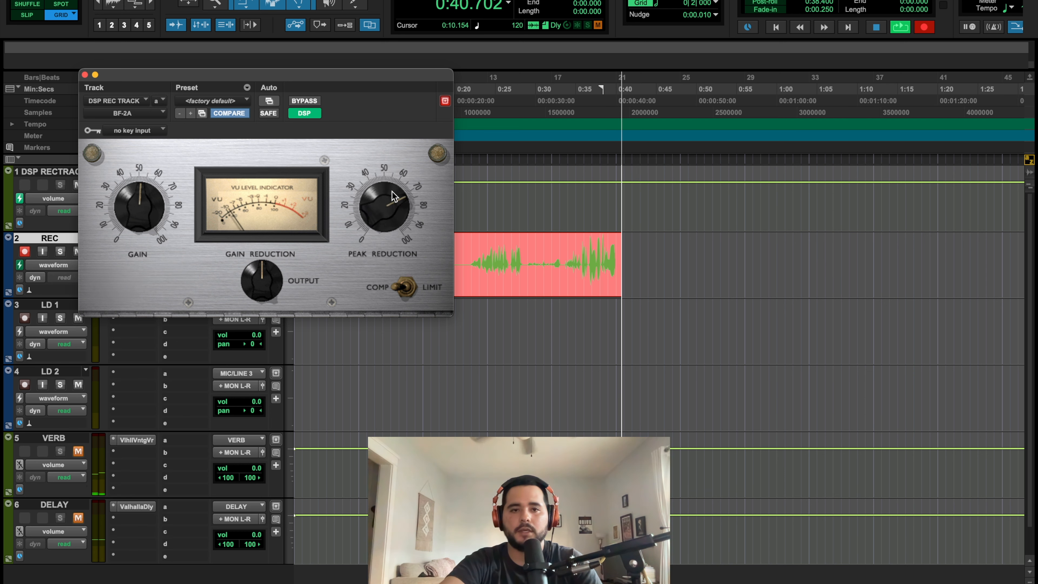
mouse_move(390, 230)
mouse_down()
mouse_move(386, 278)
mouse_move(390, 243)
mouse_up()
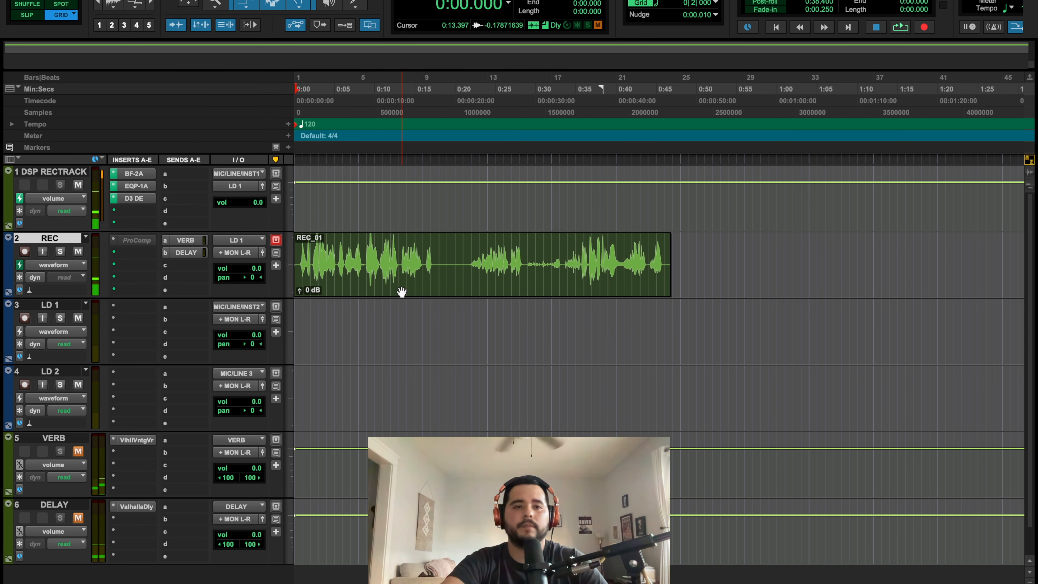
Step: Delete the recorded take from the REC track and bypass the BF-2A, EQP-1A and D3 DeEsser inserts on DSP REC TRACK
click(402, 291)
key(Delete)
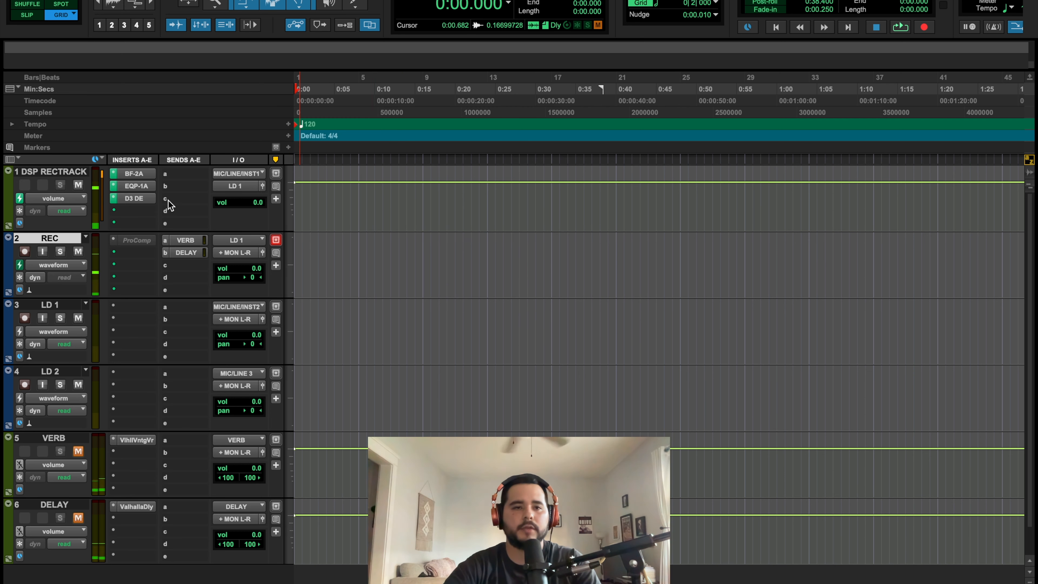
super+click(142, 187)
super+click(145, 175)
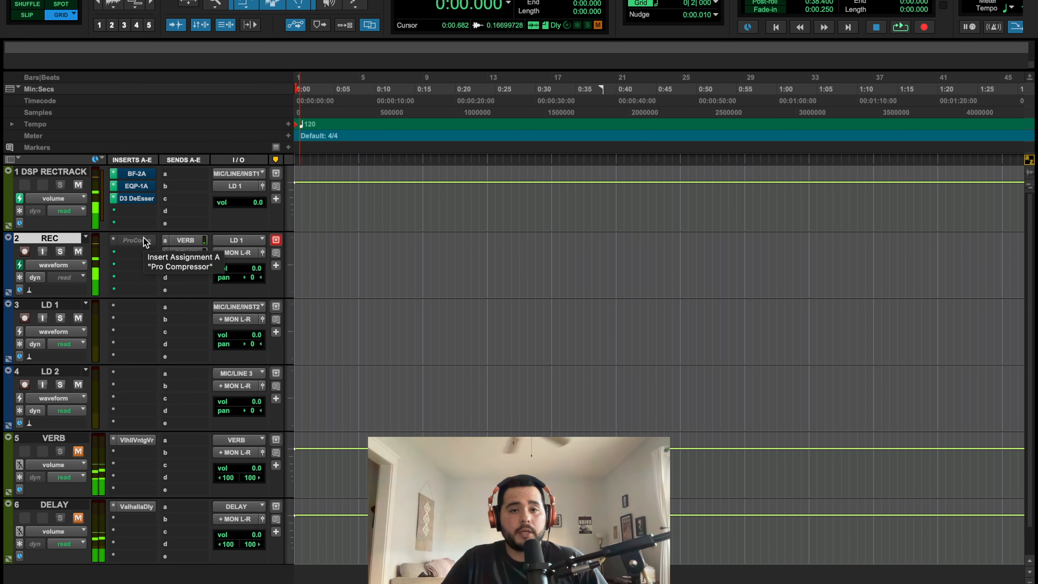
Step: Enable DSP Mode Safe on the REC track
key(shift+r)
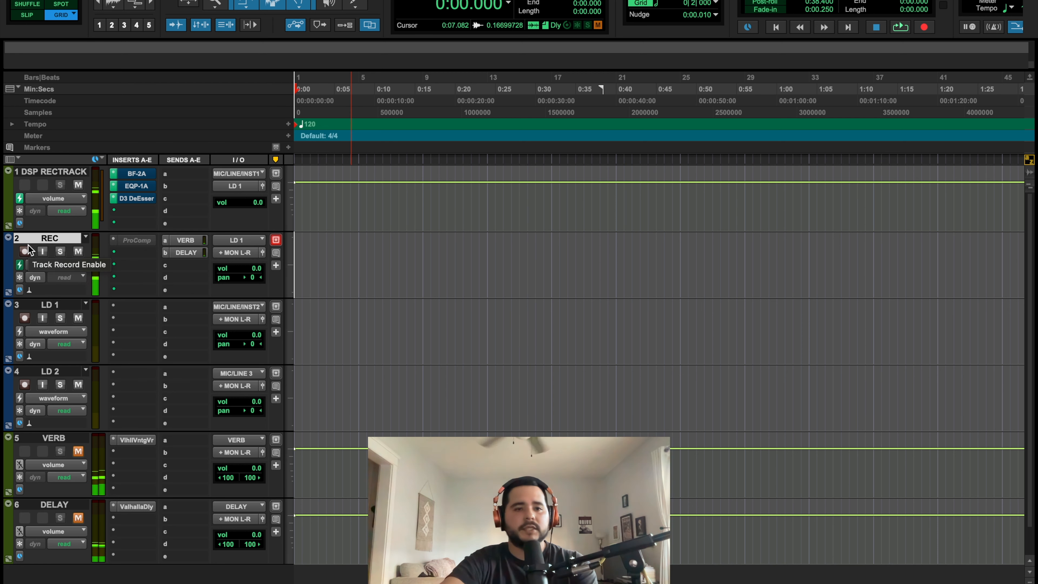
right_click(20, 269)
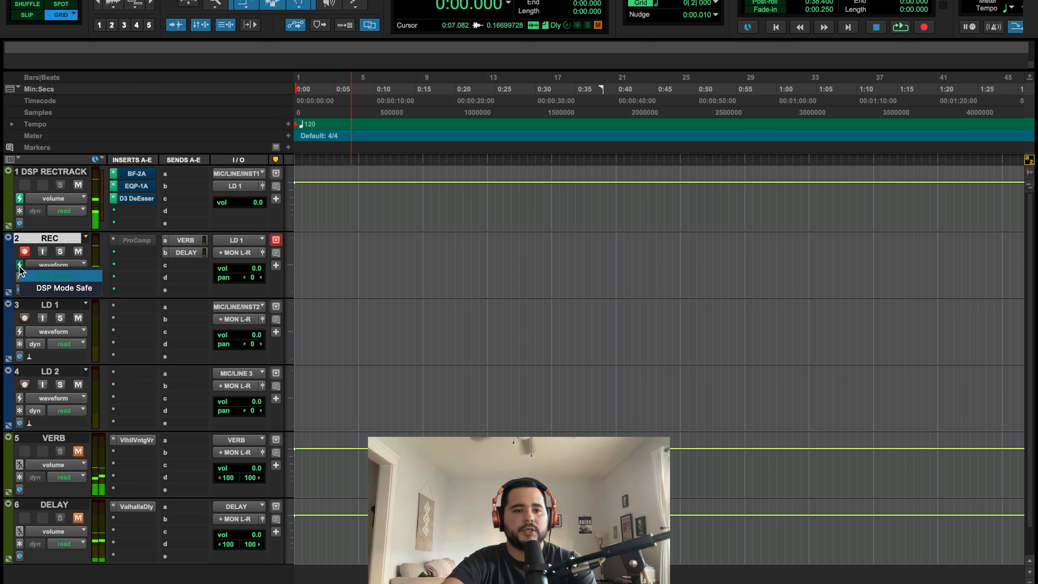
click(35, 285)
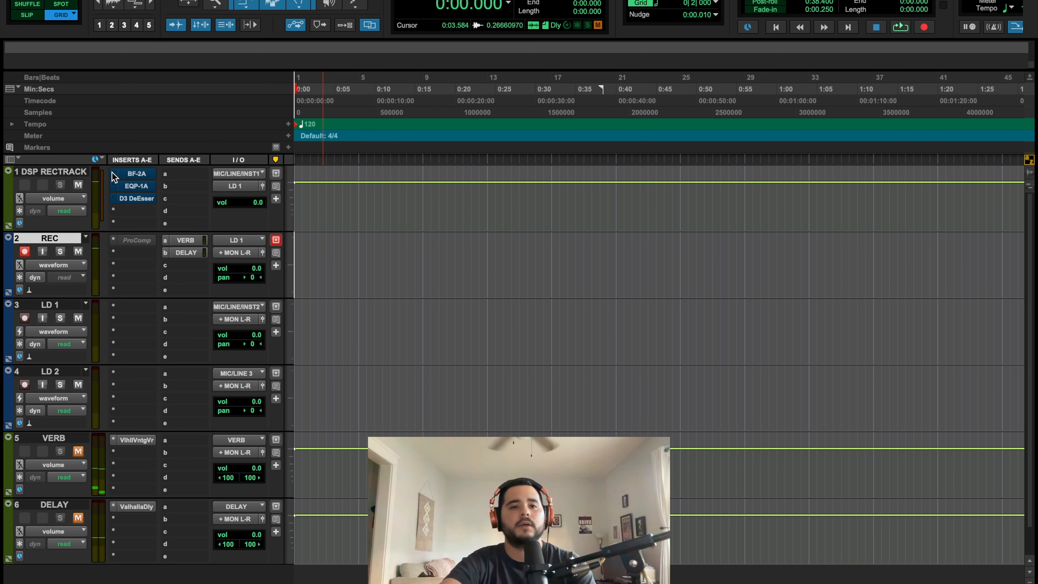
Step: Unmute the VERB track and adjust the level of the REC track's VERB send
click(77, 451)
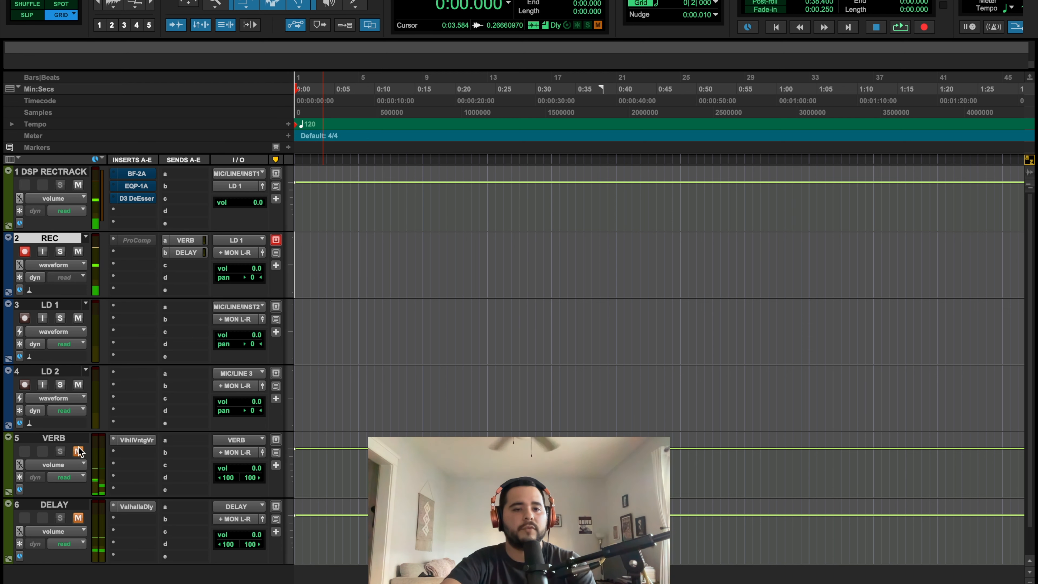
click(181, 240)
mouse_move(18, 298)
mouse_down()
mouse_move(14, 338)
mouse_move(15, 315)
mouse_up()
click(6, 76)
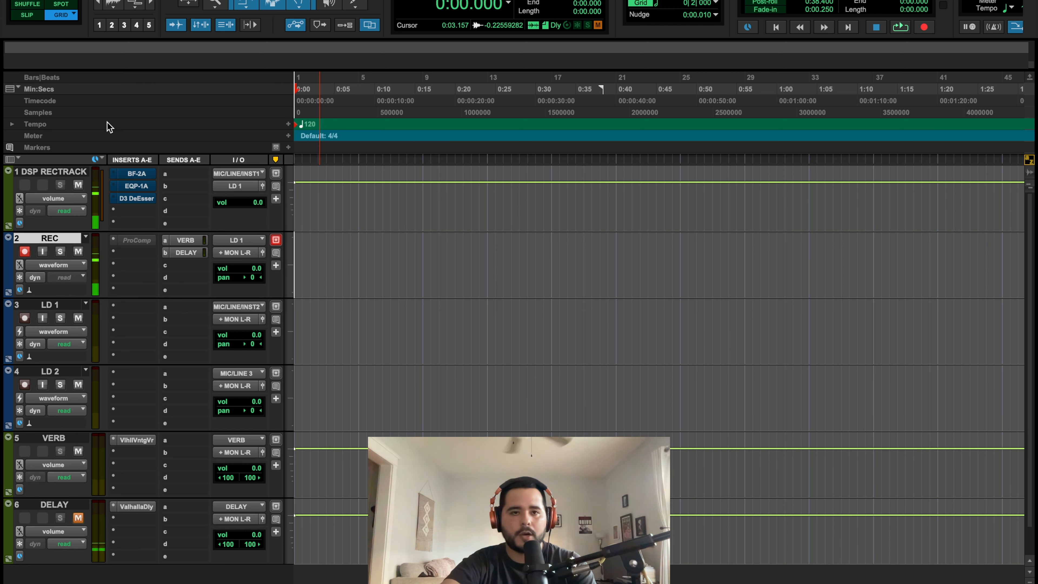
Step: Take the BF-2A, EQP-1A and D3 DeEsser inserts on DSP REC TRACK out of bypass
super+click(150, 175)
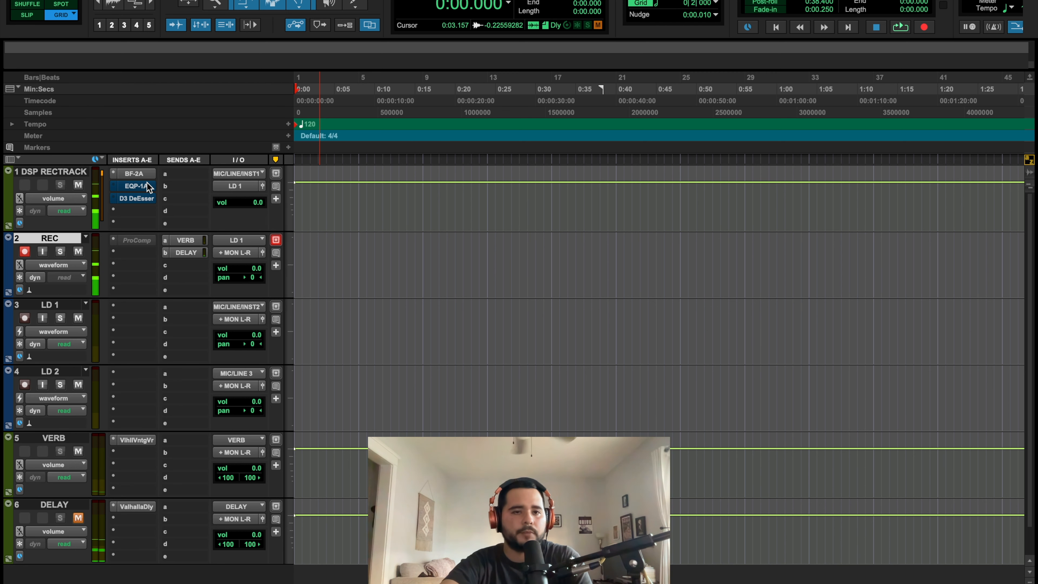
super+click(148, 188)
super+click(150, 200)
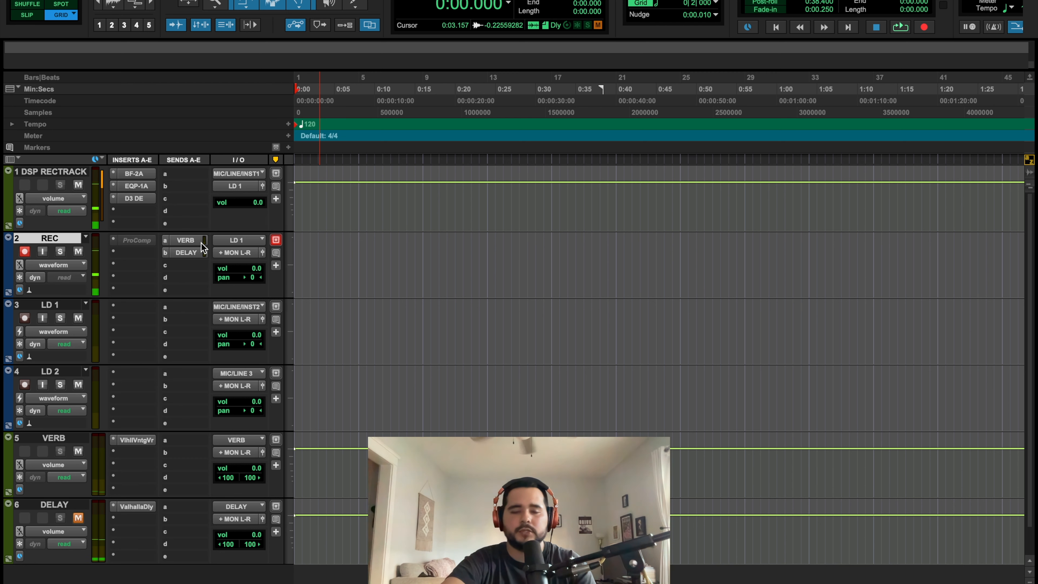
Step: Record a new test vocal take on the REC track and stop the transport
key(super+space)
key(super+bracketright)
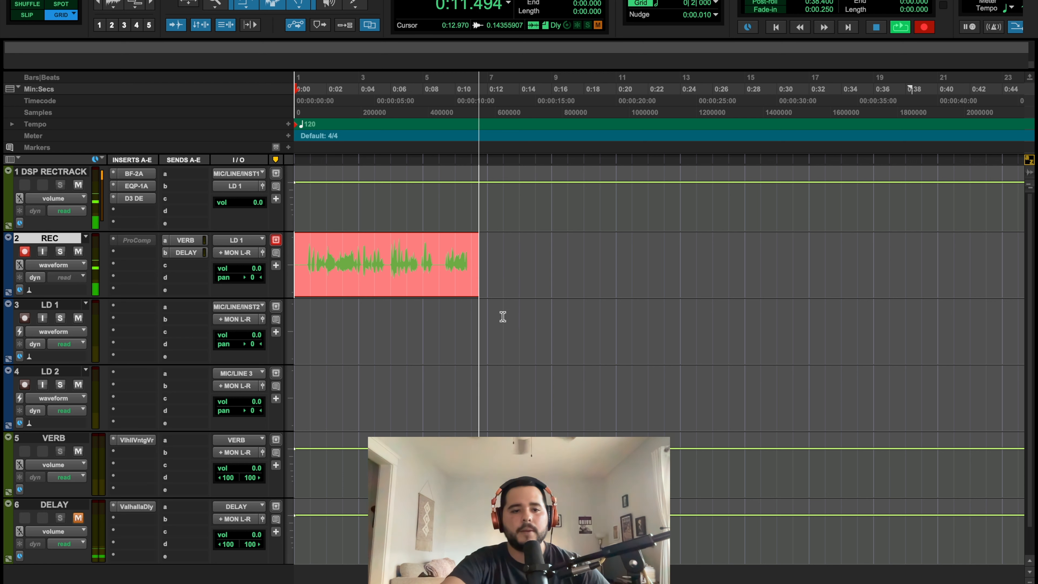
key(space)
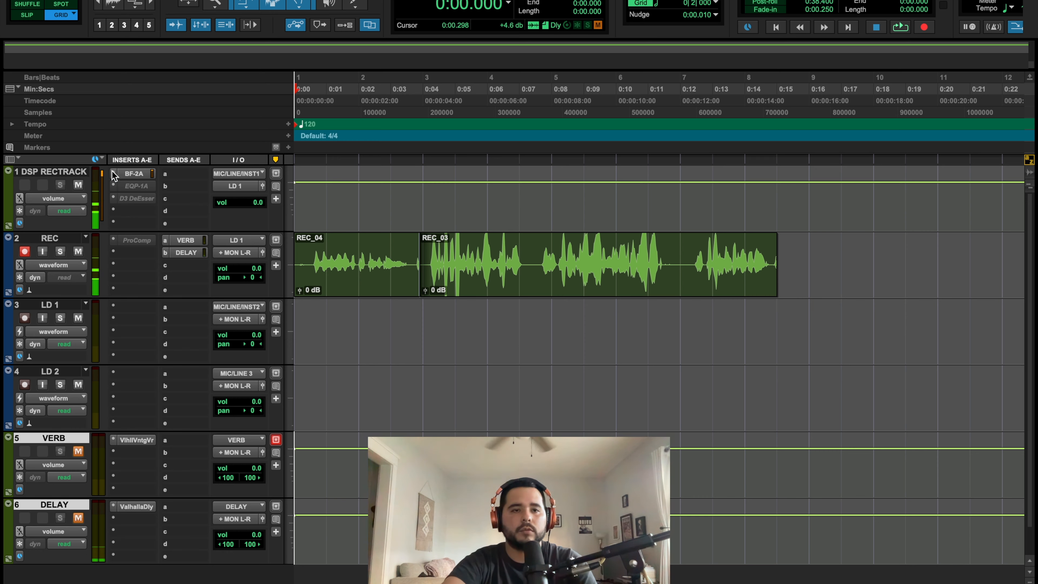
Step: Replace the BF-2A in DSP REC TRACK's first insert slot with the native UADx LA-2A Silver Compressor
click(135, 211)
mouse_move(181, 180)
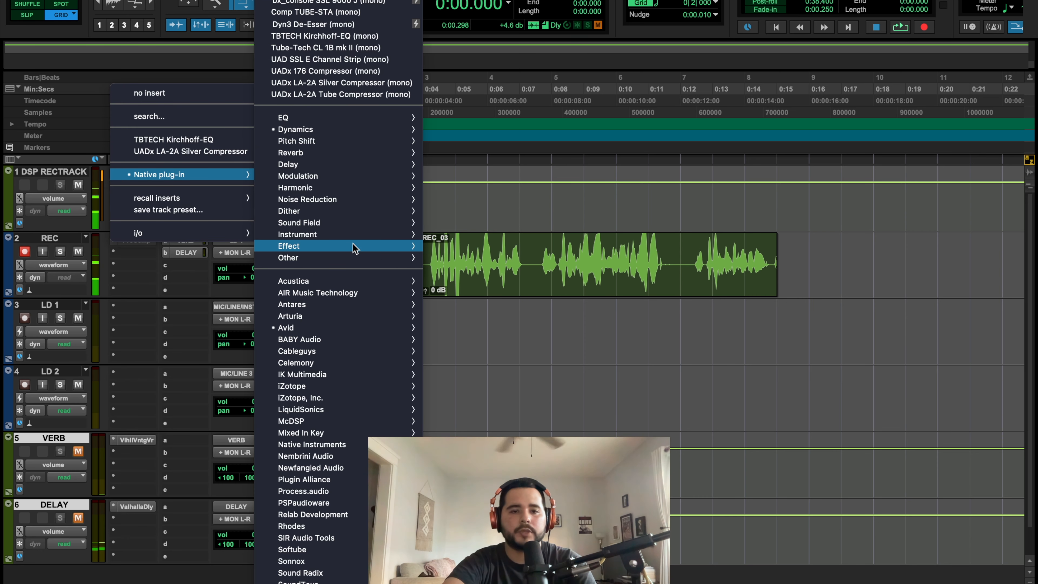
mouse_move(354, 347)
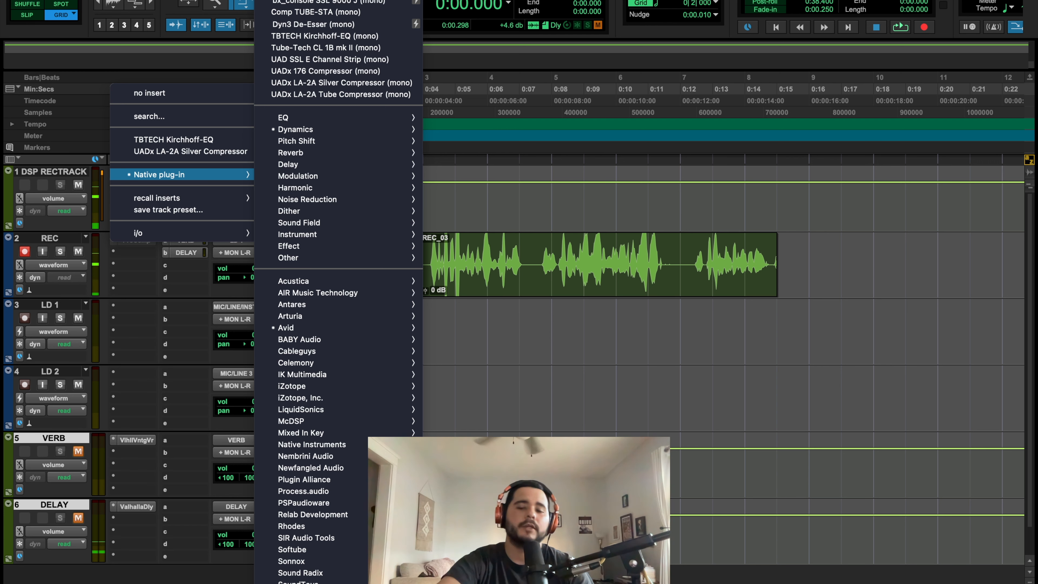
scroll(310, 409, down, 3)
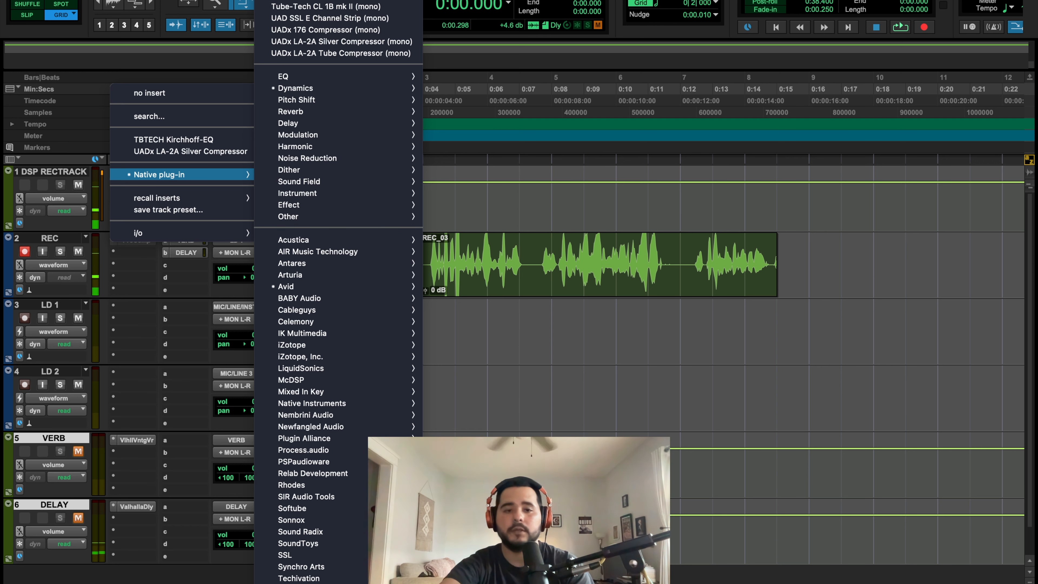
mouse_move(304, 583)
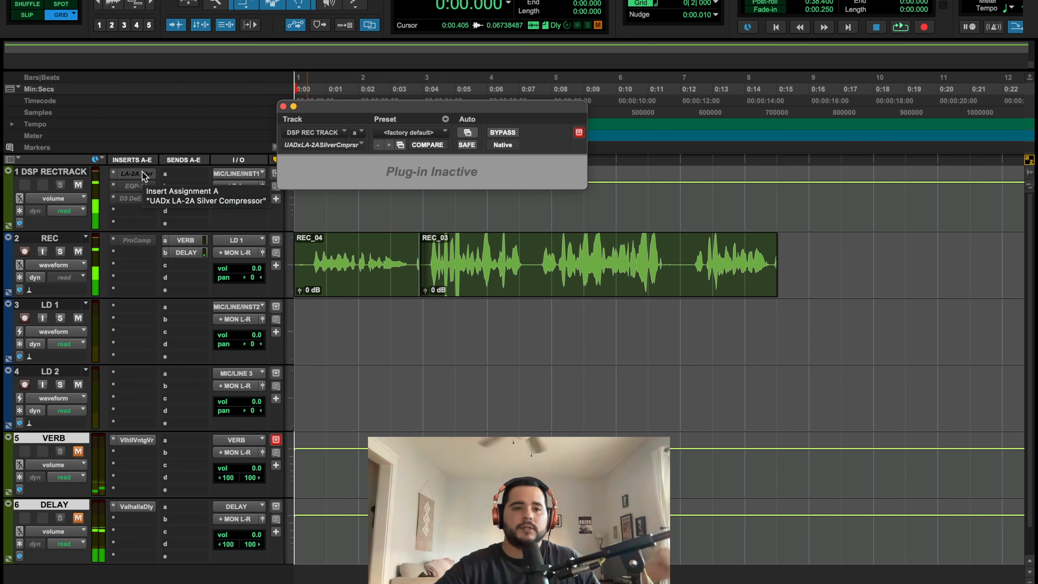
Step: Turn off DSP Mode Safe on the REC track and switch DSP REC TRACK to DSP Mode
right_click(19, 271)
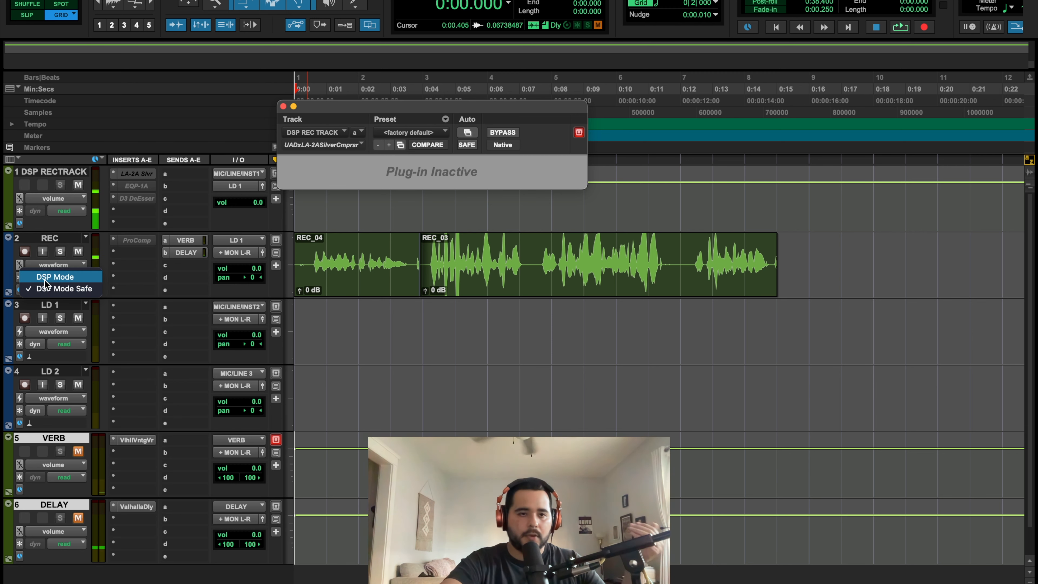
click(63, 289)
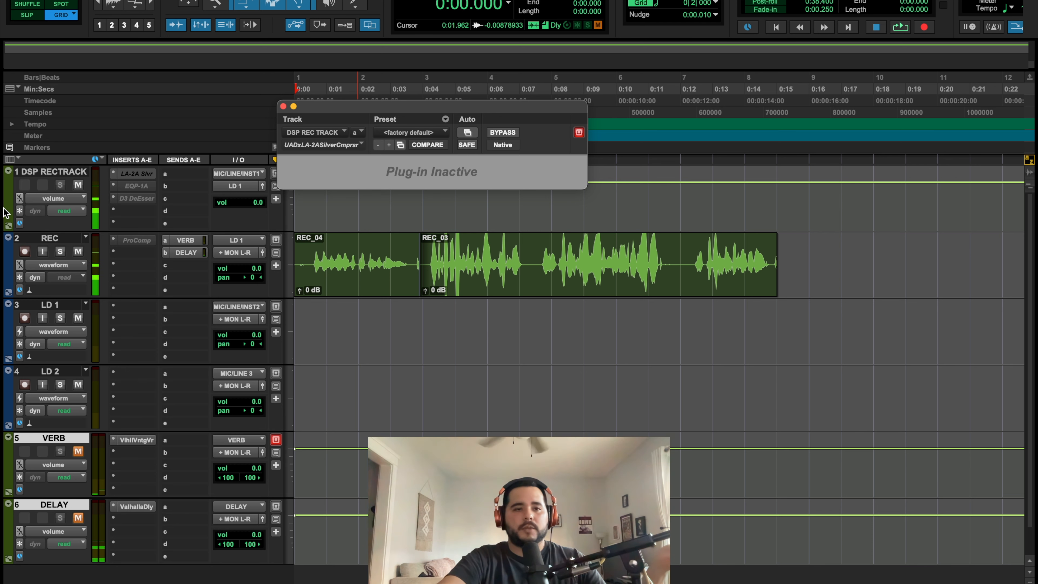
click(20, 199)
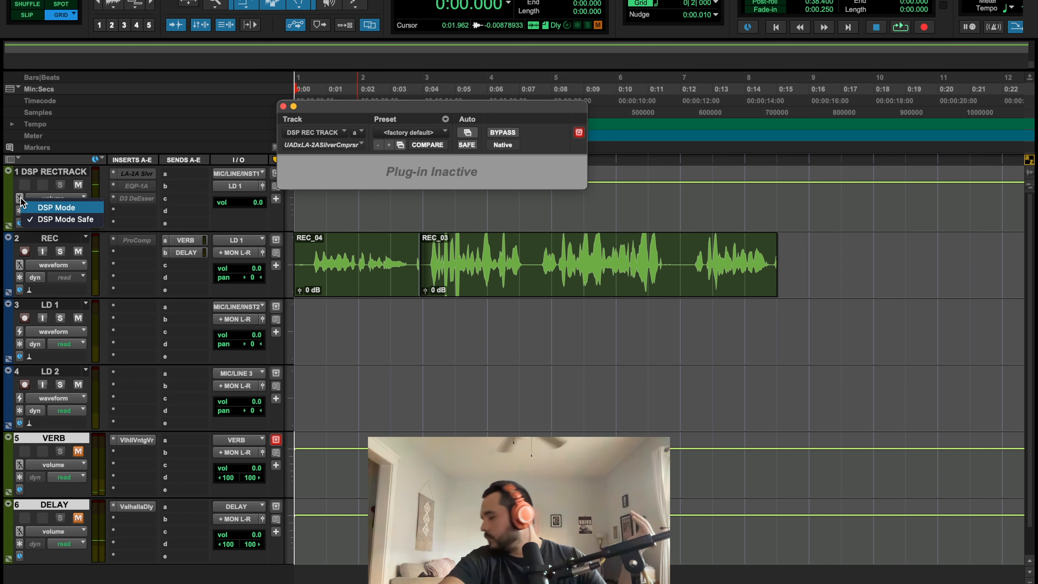
click(42, 208)
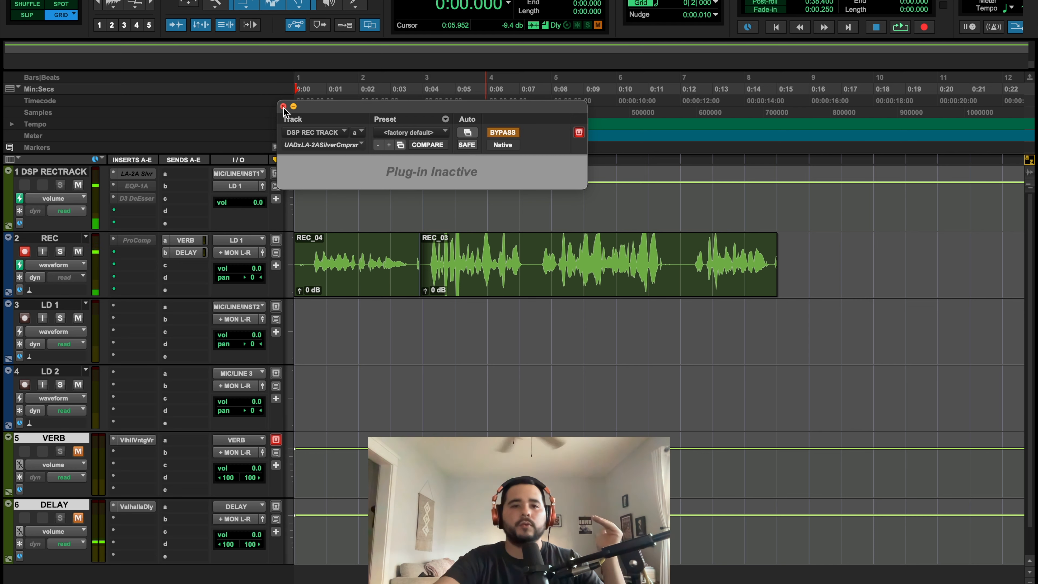
Step: Close the inactive LA-2A plug-in window and select the REC_03 clip on the REC track
click(283, 106)
click(563, 282)
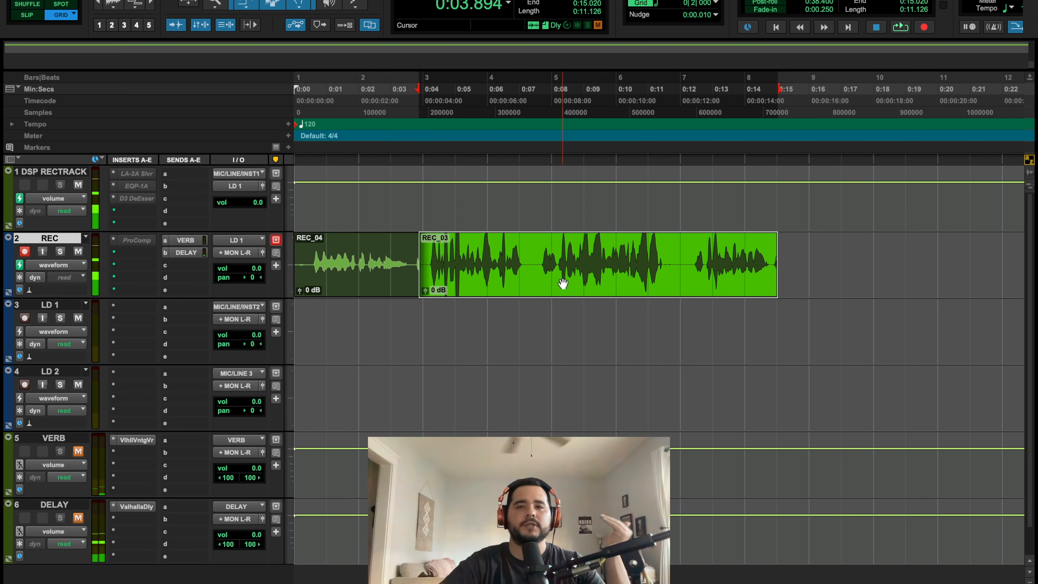